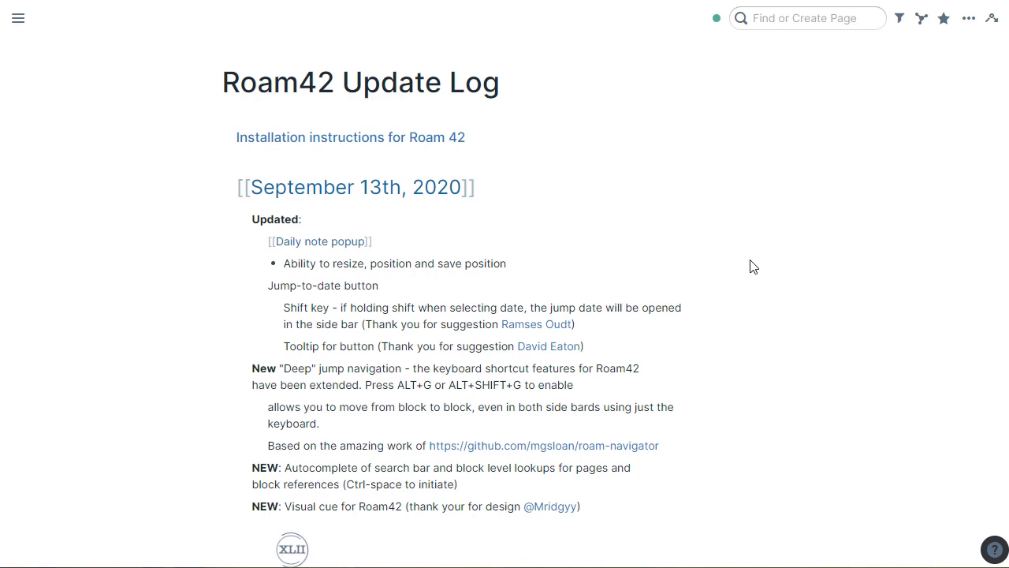
Open the Daily Notes popup and move it up to the middle of the Roam42 Update Log page.
key(alt+shift+comma)
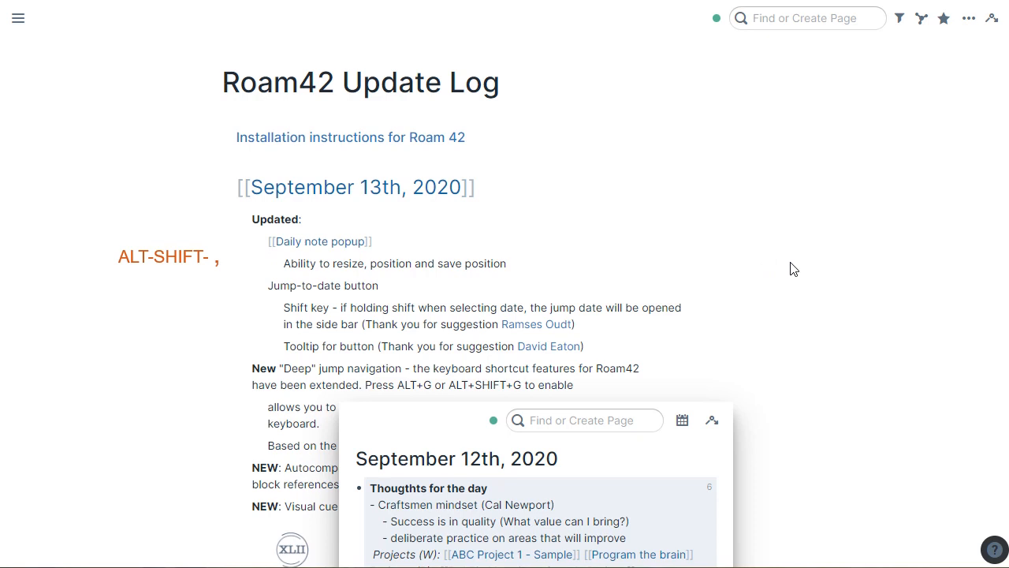
mouse_move(617, 388)
drag(617, 388, 555, 173)
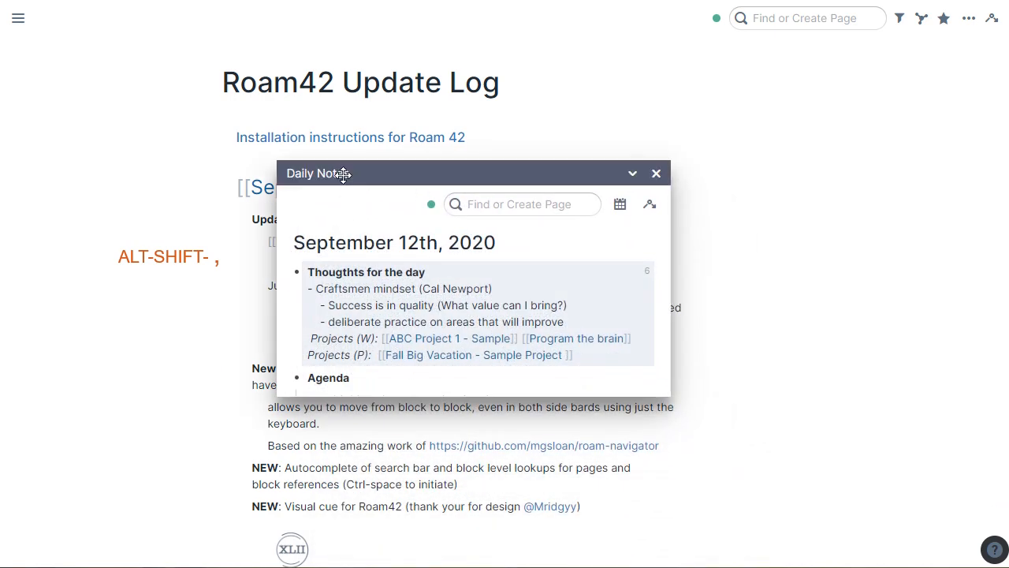
mouse_move(368, 172)
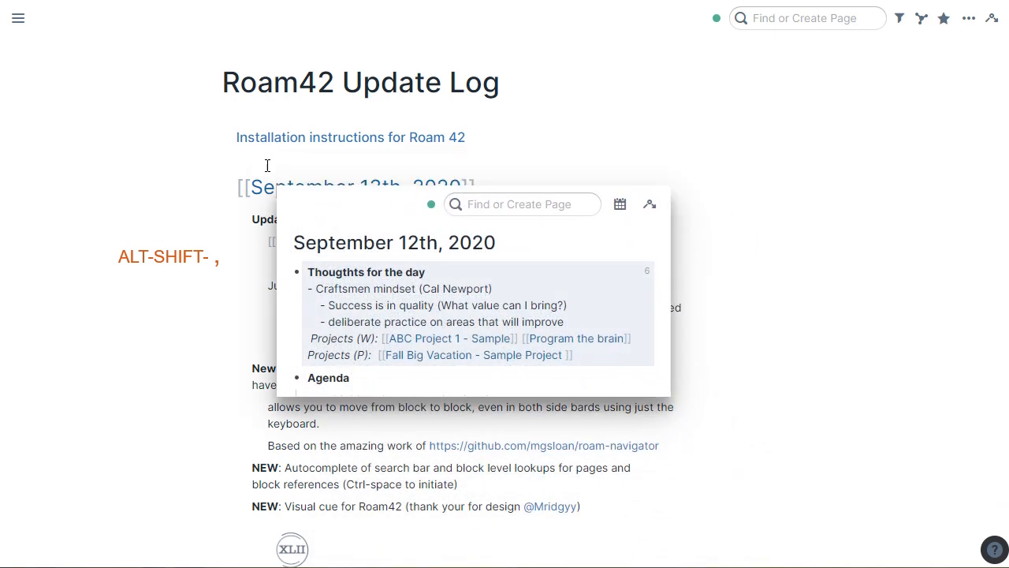
Resize the Daily Notes popup into a tall, narrow window and place it in the empty space beside the update log text.
drag(275, 158, 158, 72)
drag(232, 97, 142, 228)
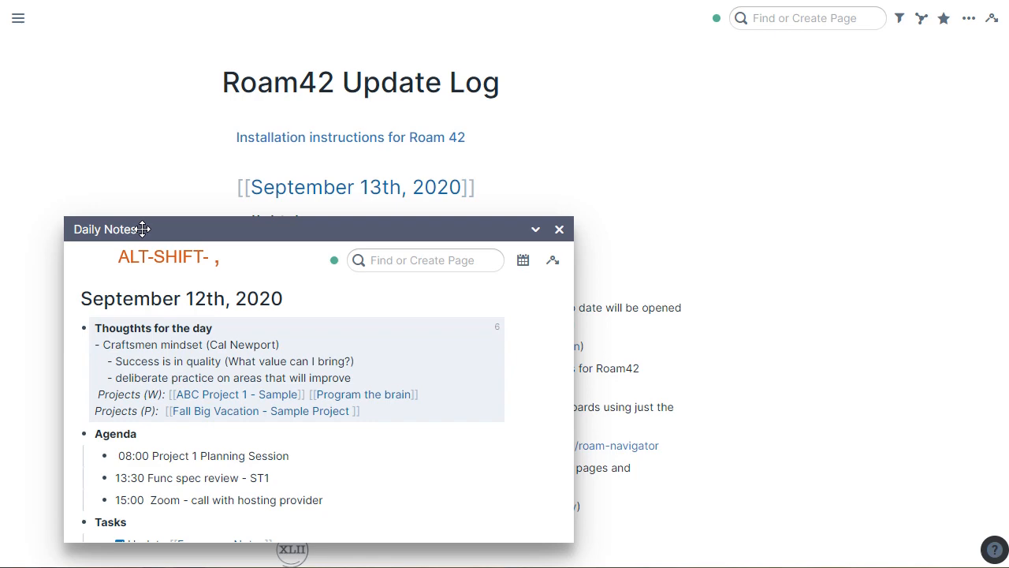
drag(143, 229, 577, 77)
drag(494, 389, 795, 525)
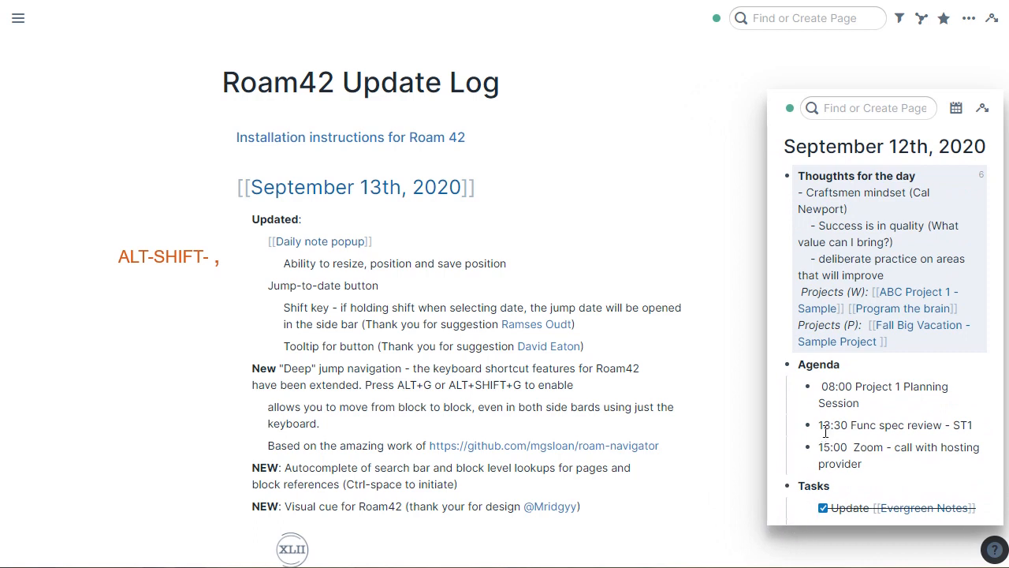
Focus the Daily Notes popup on the Tasks block and toggle the popup hidden and shown several times, leaving it open.
scroll(822, 446, down, 1)
click(786, 407)
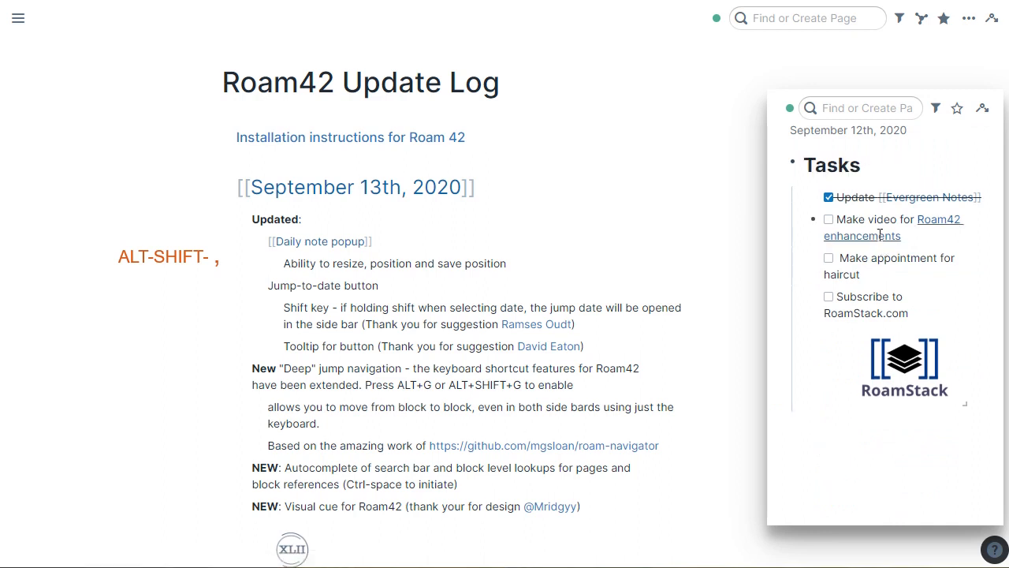
key(alt+shift+comma)
click(500, 236)
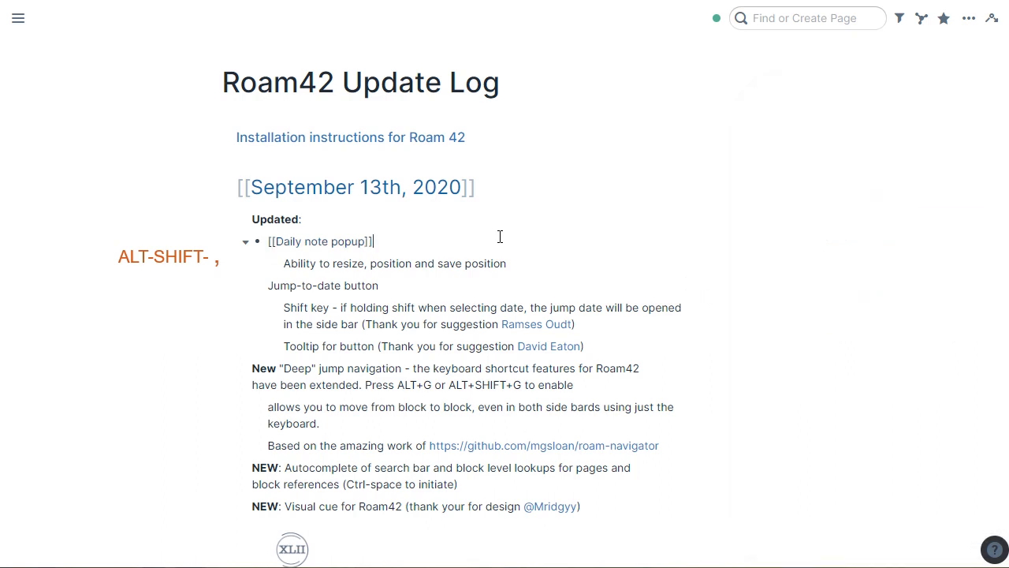
key(alt+shift+comma)
key(alt+shift+comma)
key(alt+shift+comma)
key(alt+shift+comma)
key(alt+shift+comma)
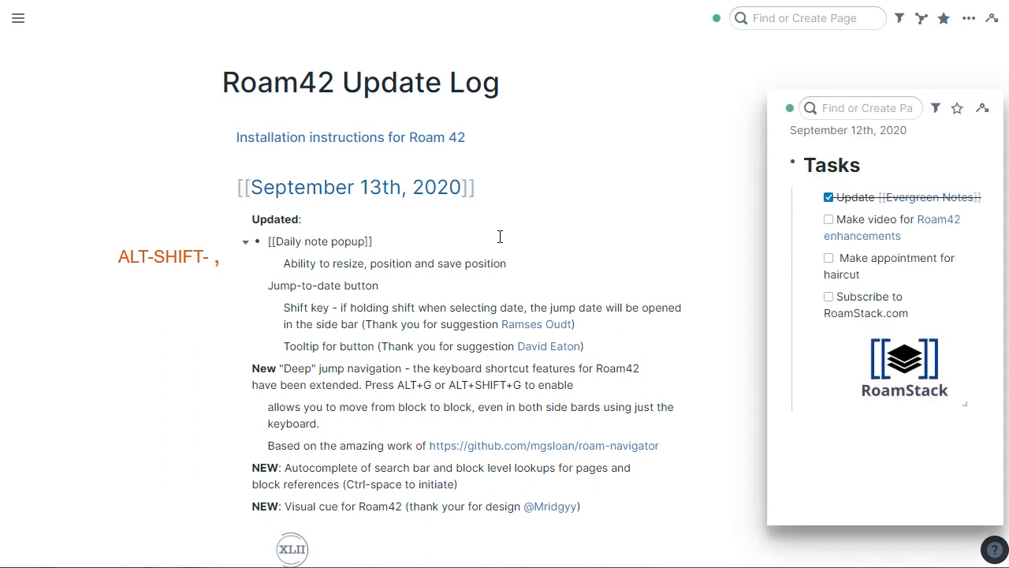
Mark the "Make appointment for haircut" task as done in the Daily Notes popup and hide the popup.
click(828, 258)
click(613, 287)
key(alt+shift+comma)
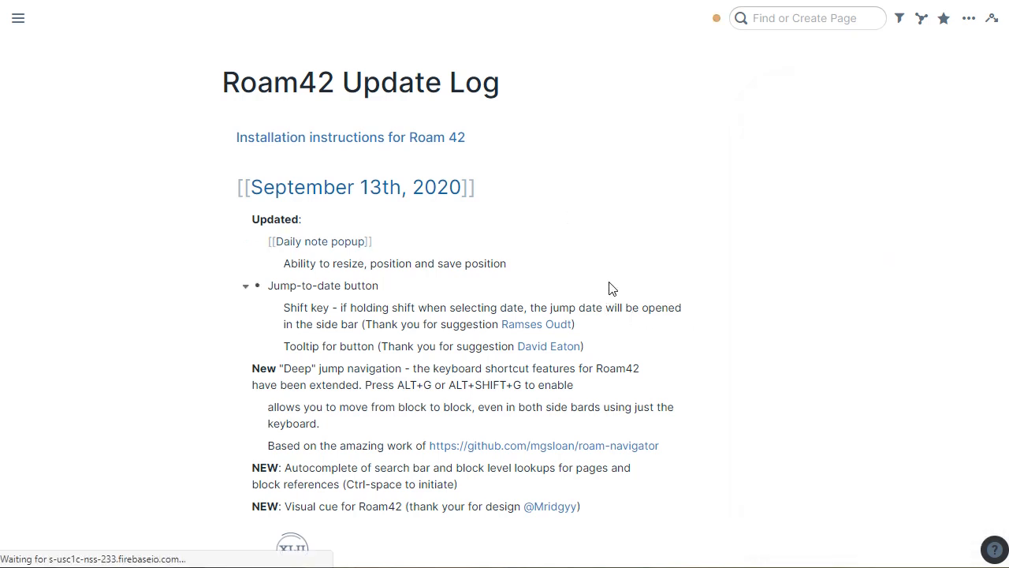
key(Down)
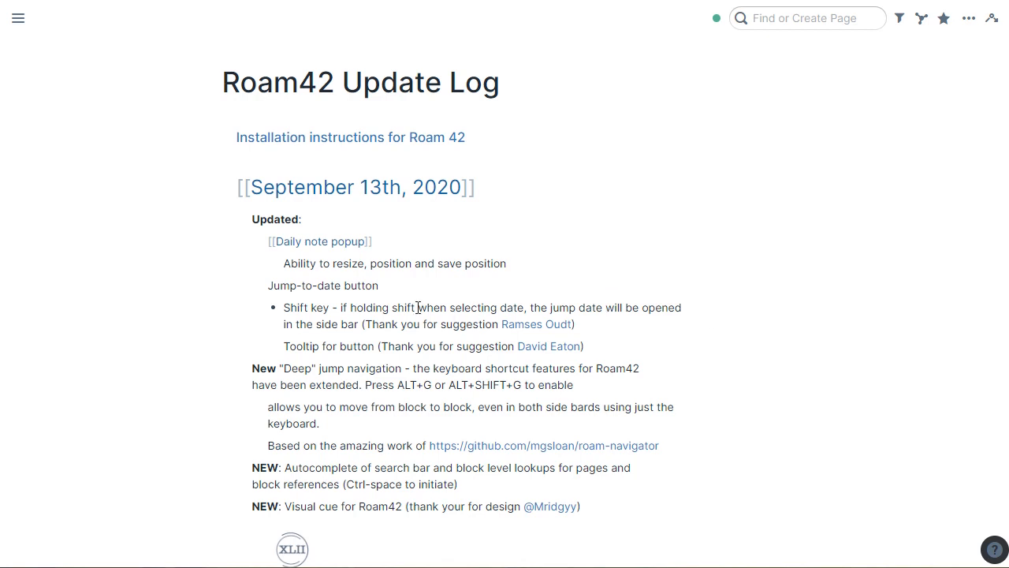
Open the Jump to Date calendar and dismiss it without choosing a date.
click(991, 19)
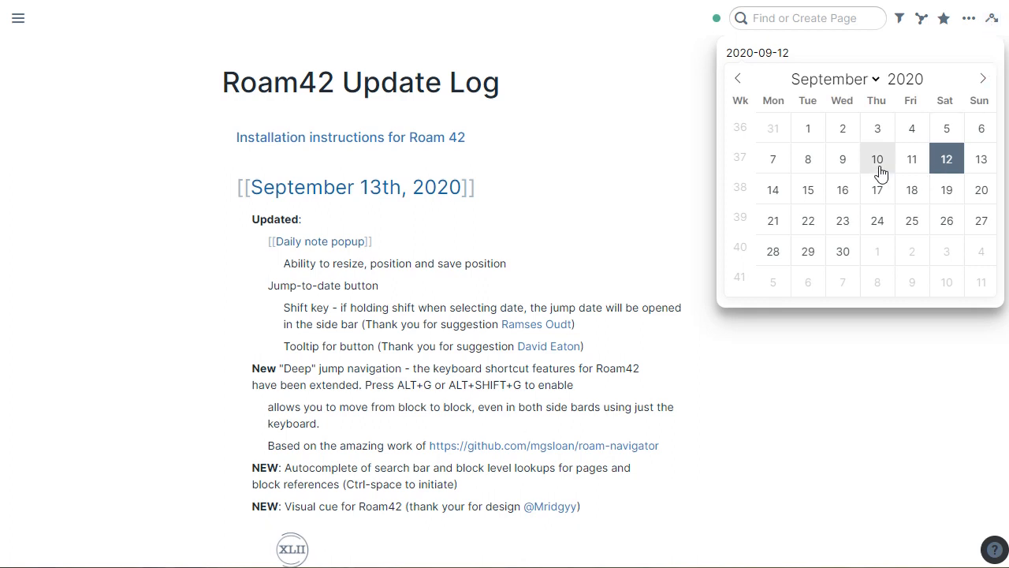
click(923, 376)
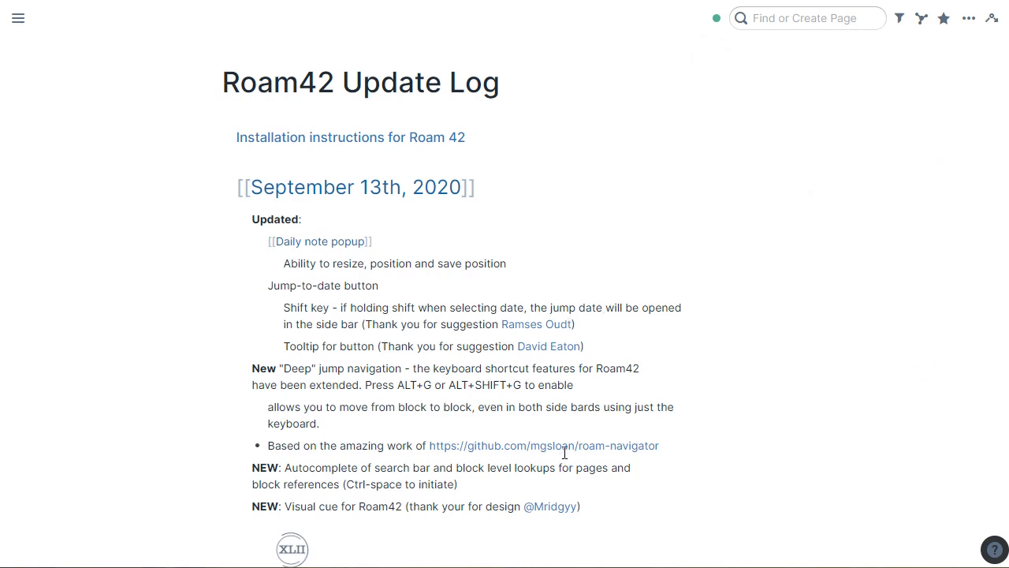
View the linked Twitter profiles of the two people credited with the Jump-to-date suggestions, returning to the update log after each.
click(554, 346)
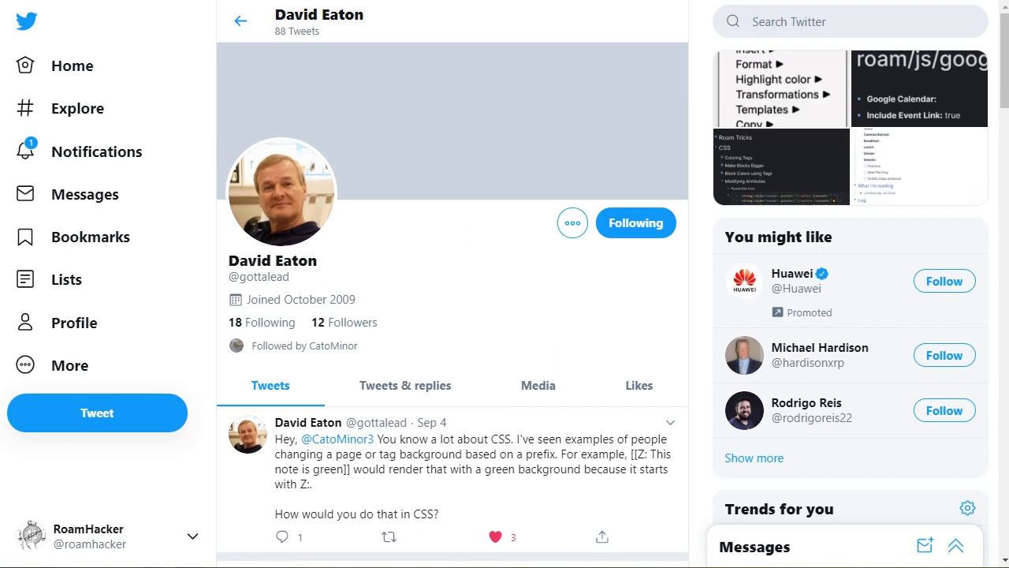
click(180, 2)
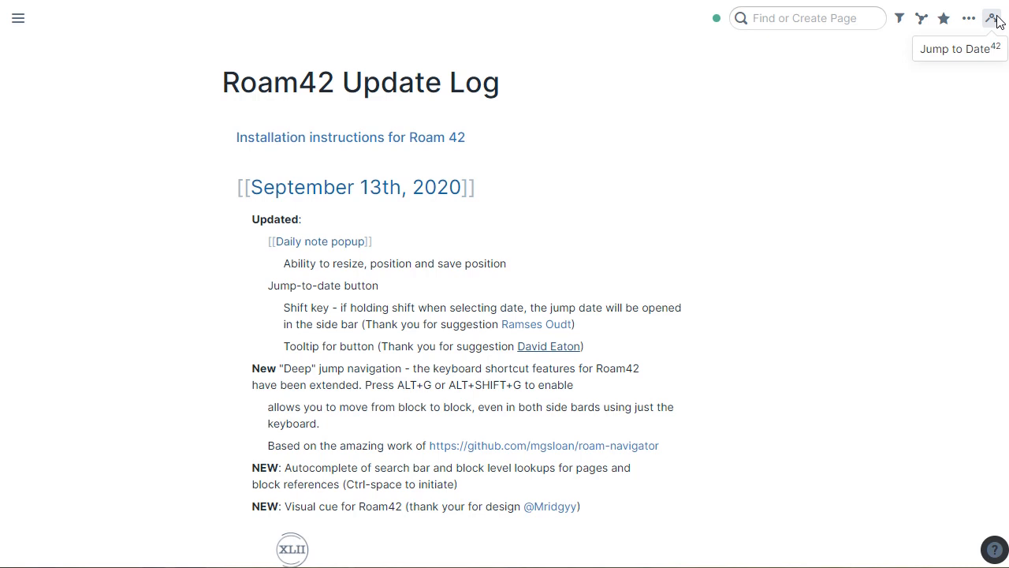
click(553, 326)
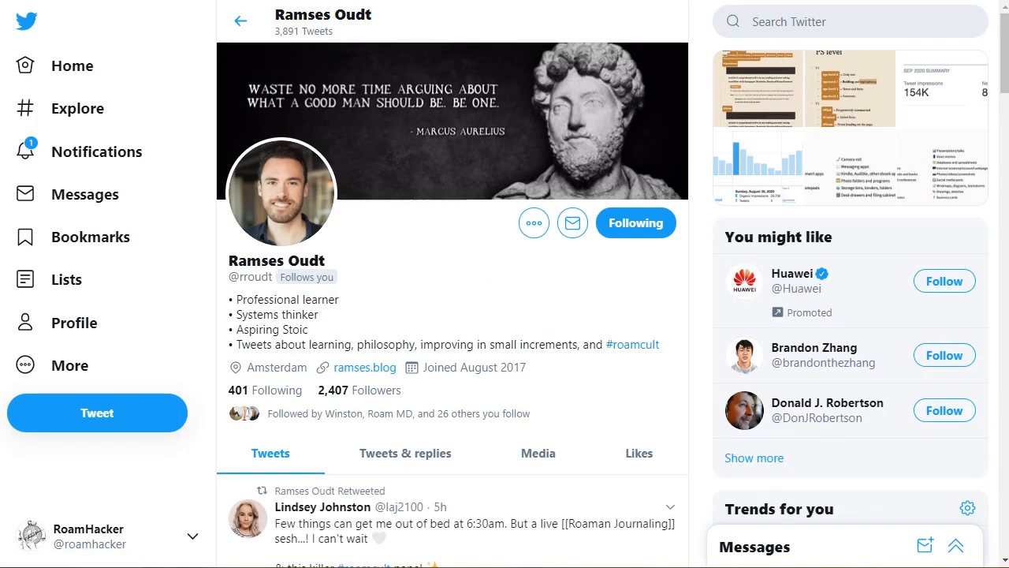
key(ctrl+w)
Use Jump to Date to visit the daily notes for September 12th, 11th and 9th, 2020 in turn.
click(988, 18)
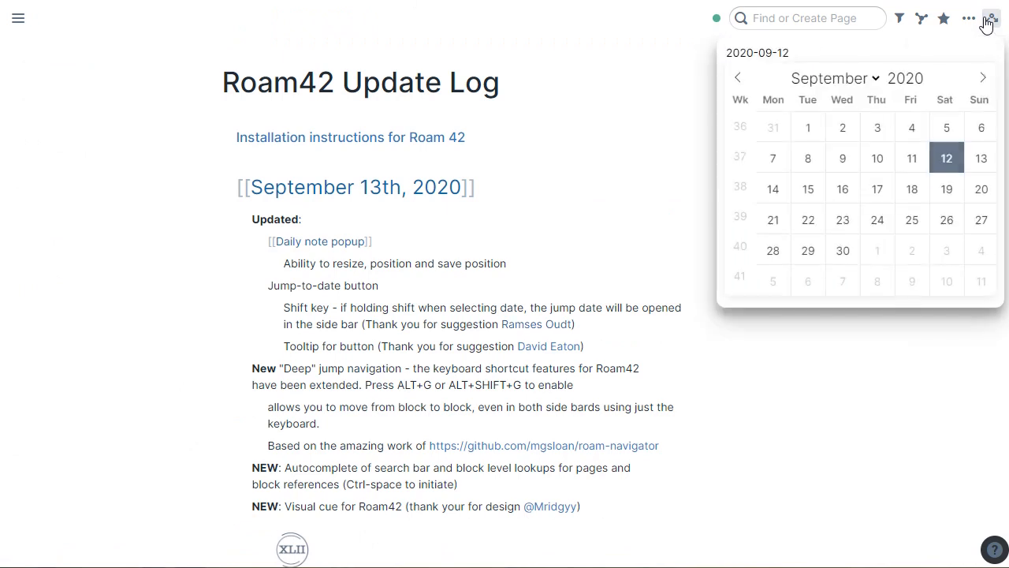
click(946, 167)
click(992, 22)
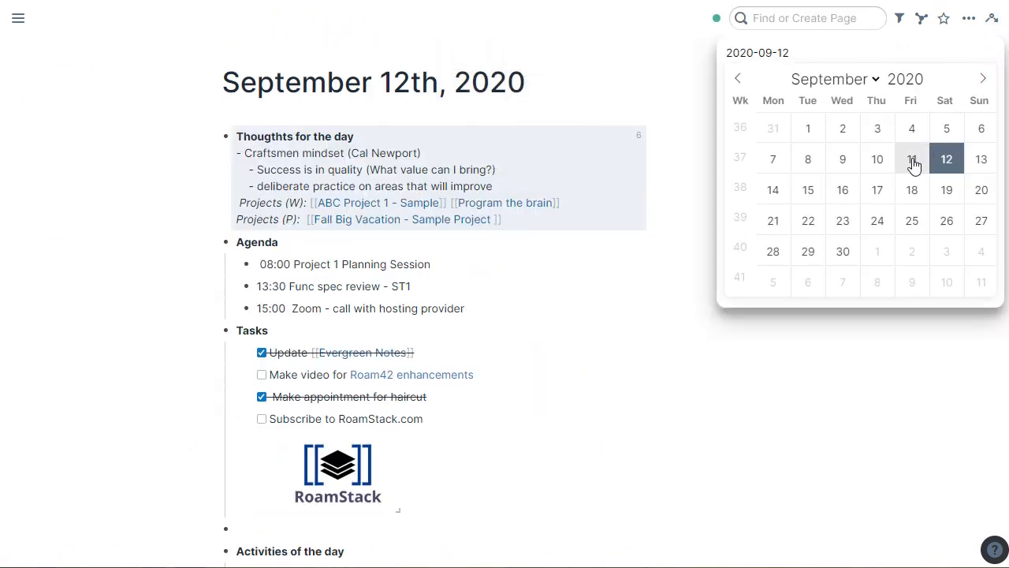
click(910, 165)
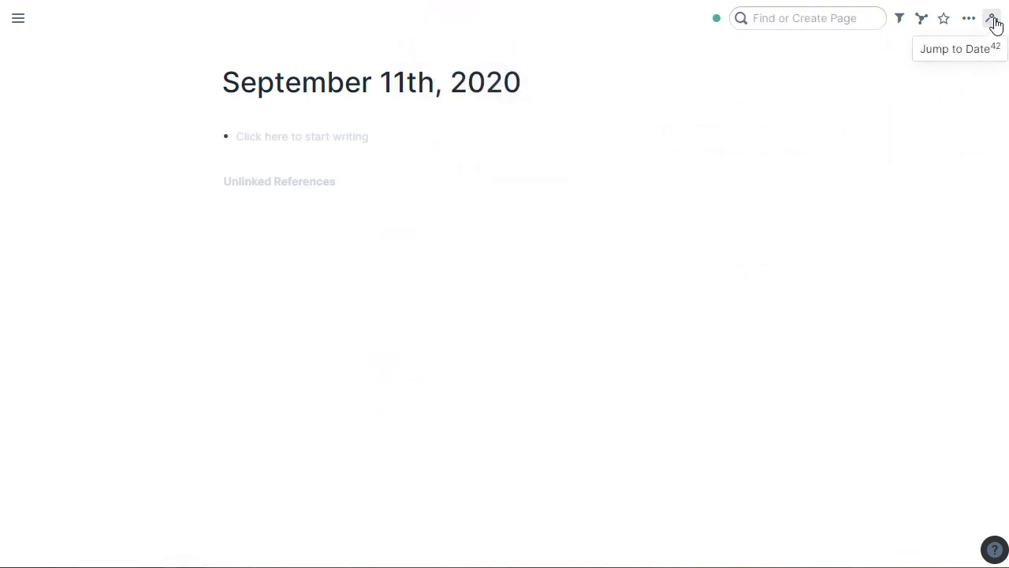
click(991, 22)
click(845, 160)
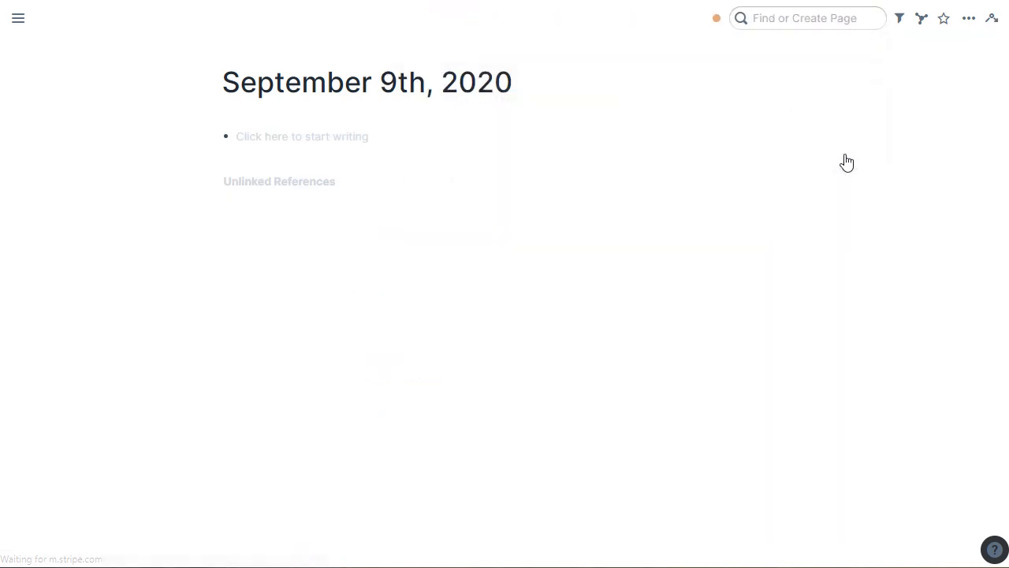
Use Jump to Date to open the September 12th and September 19th, 2020 daily notes in the right sidebar.
click(991, 22)
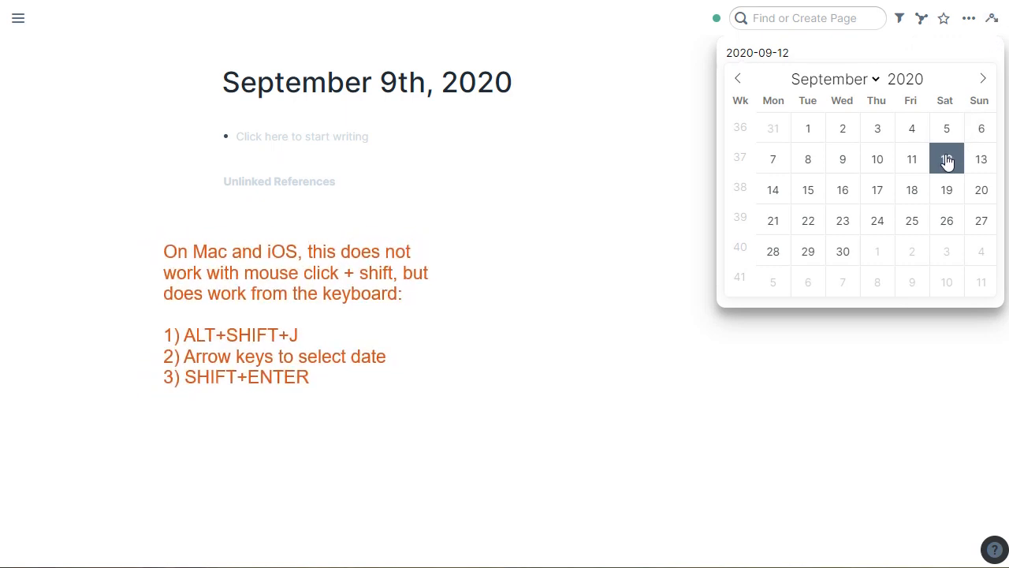
key(shift+Return)
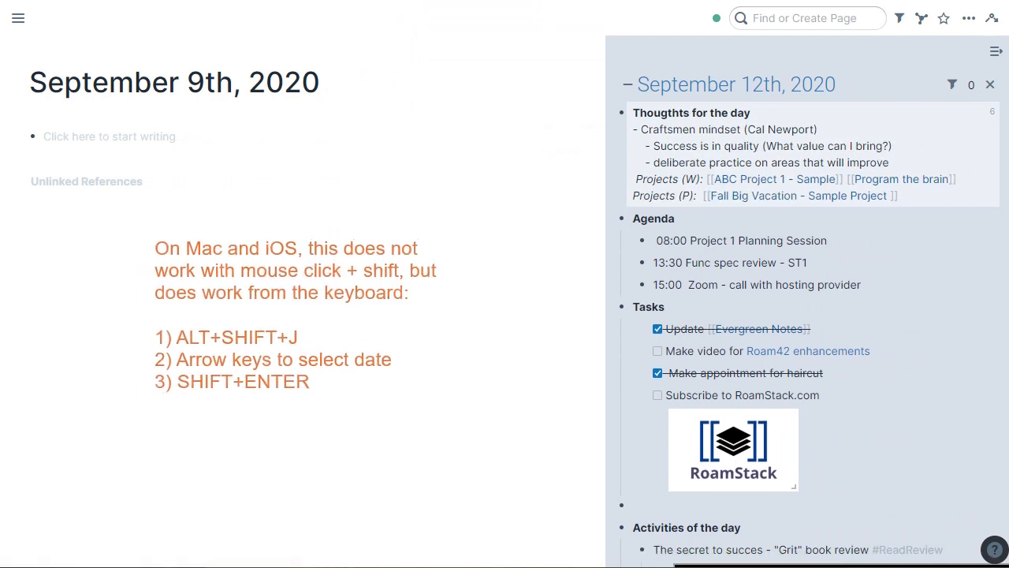
click(995, 24)
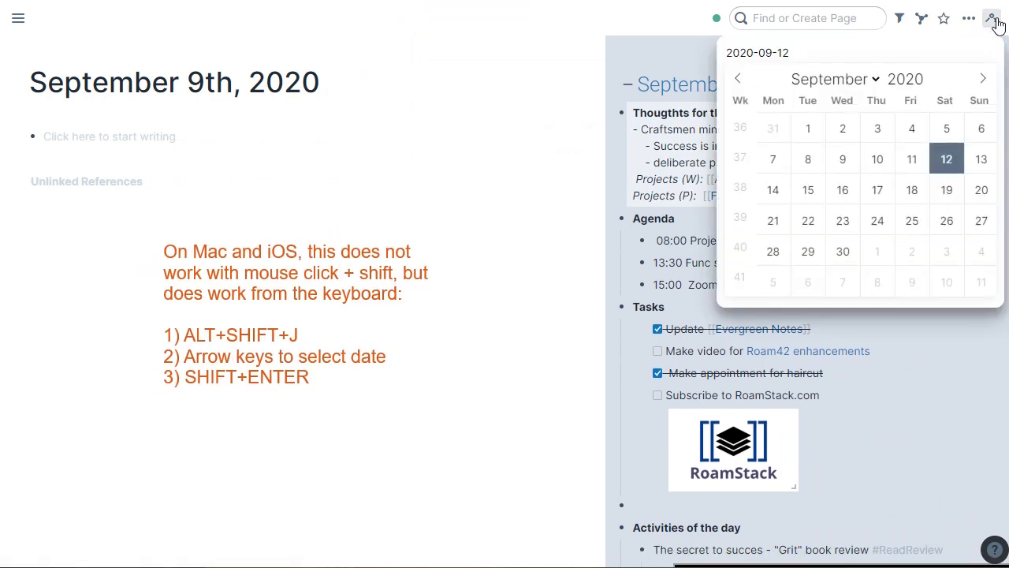
shift+click(948, 194)
key(shift+Return)
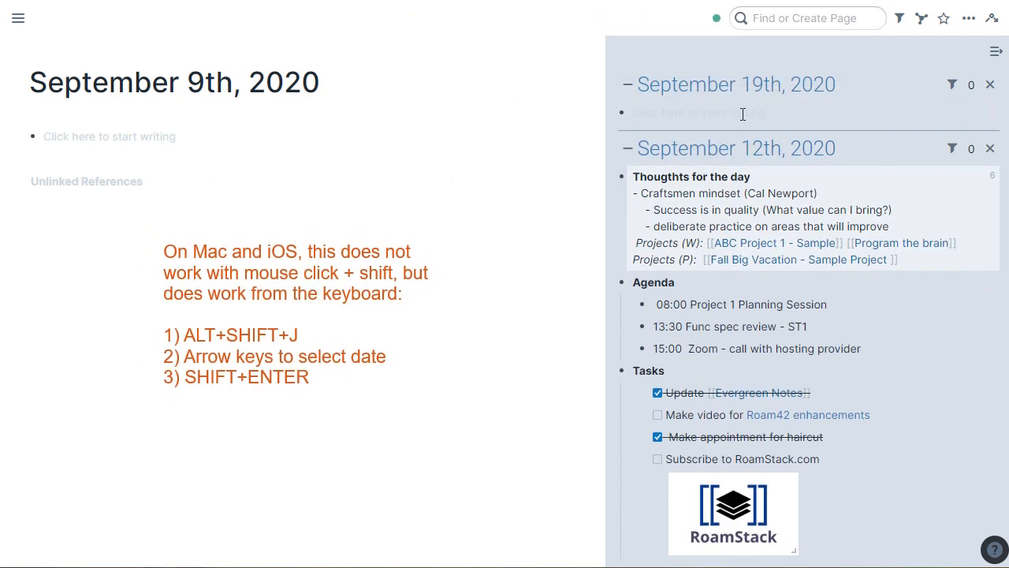
Toggle the right sidebar closed and open several times, leaving it closed.
key(alt+shift+/)
key(alt+shift+/)
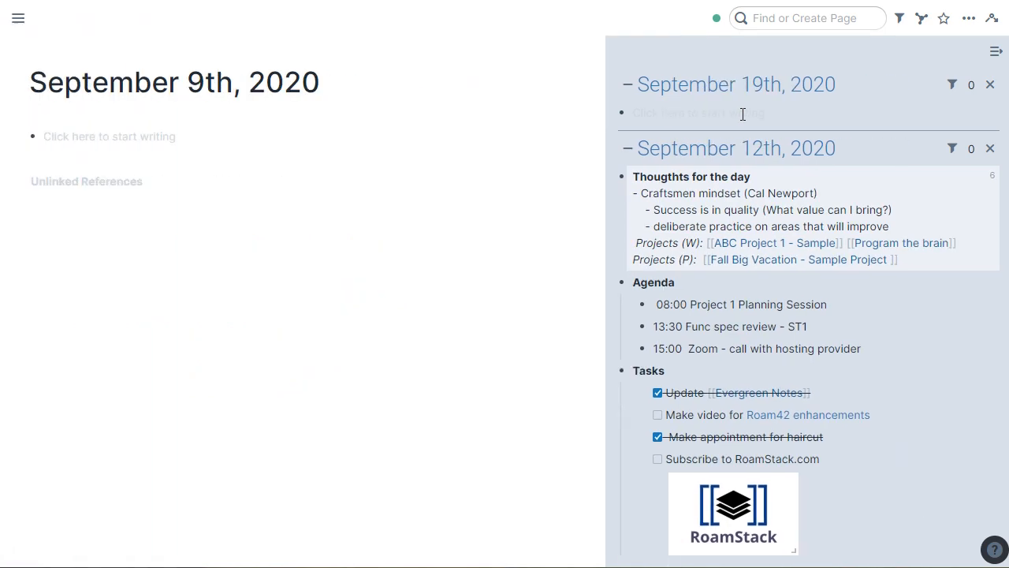
key(alt+shift+/)
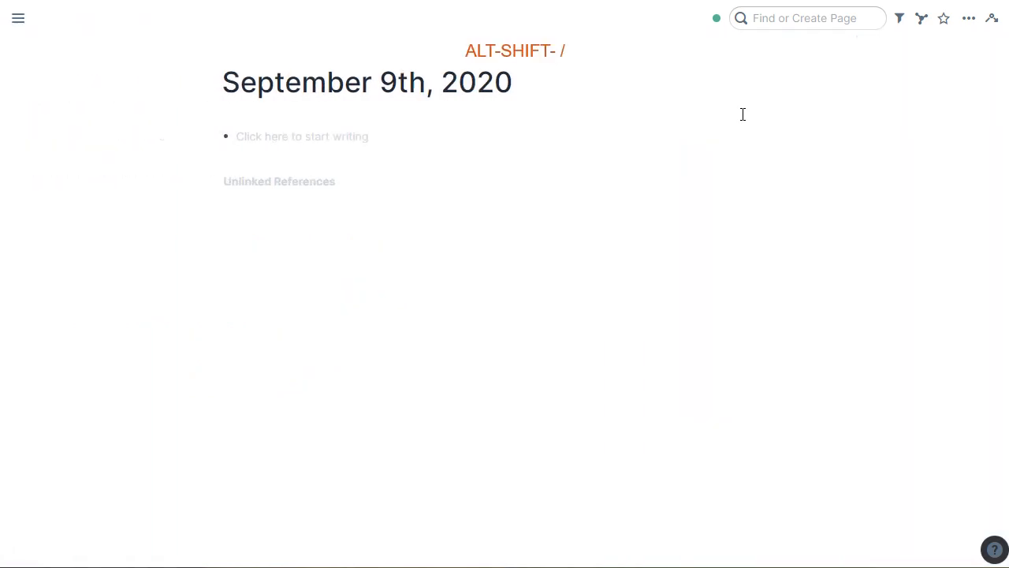
key(alt+shift+/)
key(alt+shift+/)
key(alt+shift+/)
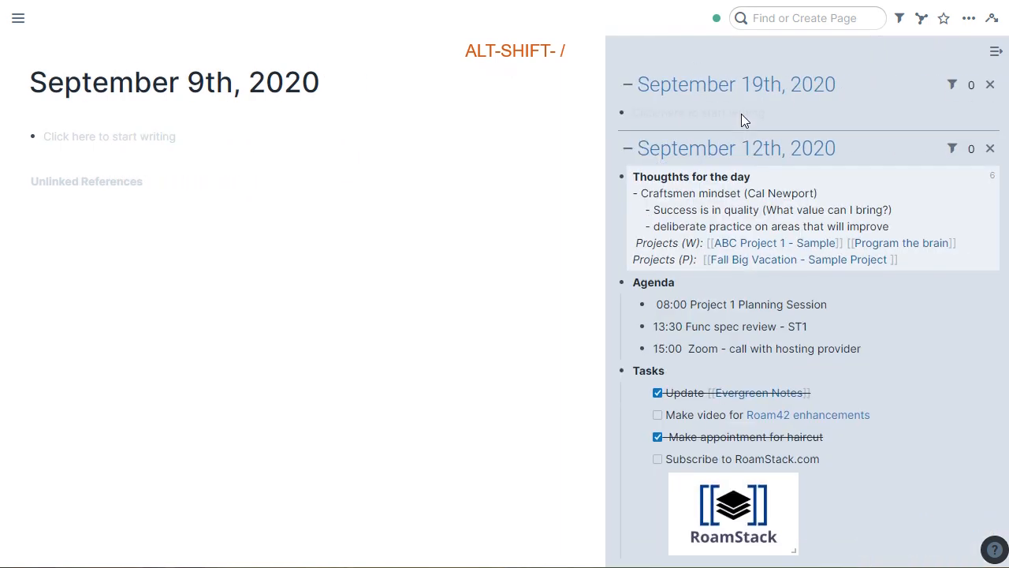
key(alt+shift+/)
key(alt+shift+/)
click(992, 60)
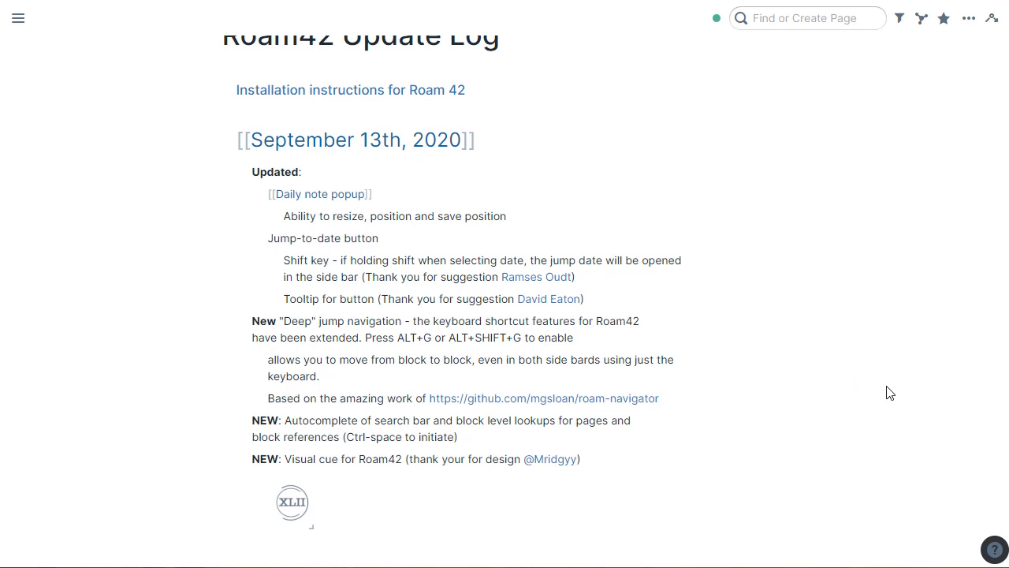
View the Roam42 Jump Nav Commands reference over the update log and close it.
key(alt+g)
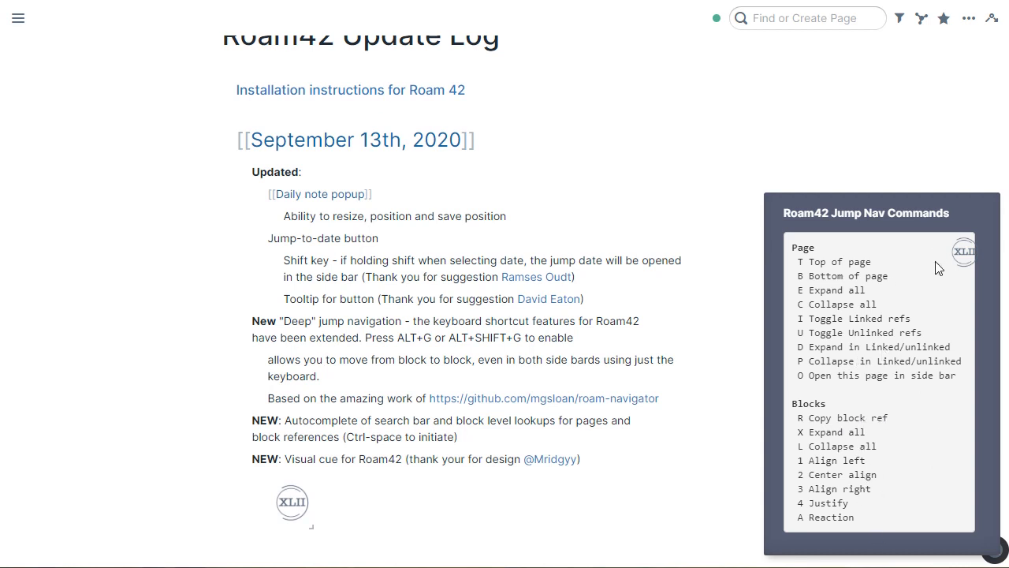
key(Escape)
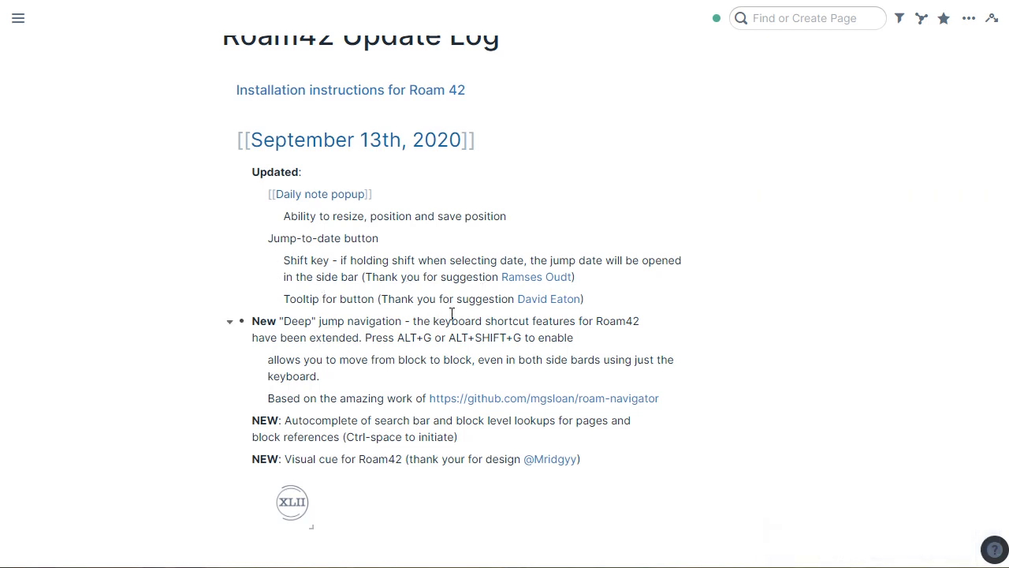
scroll(484, 312, up, 1)
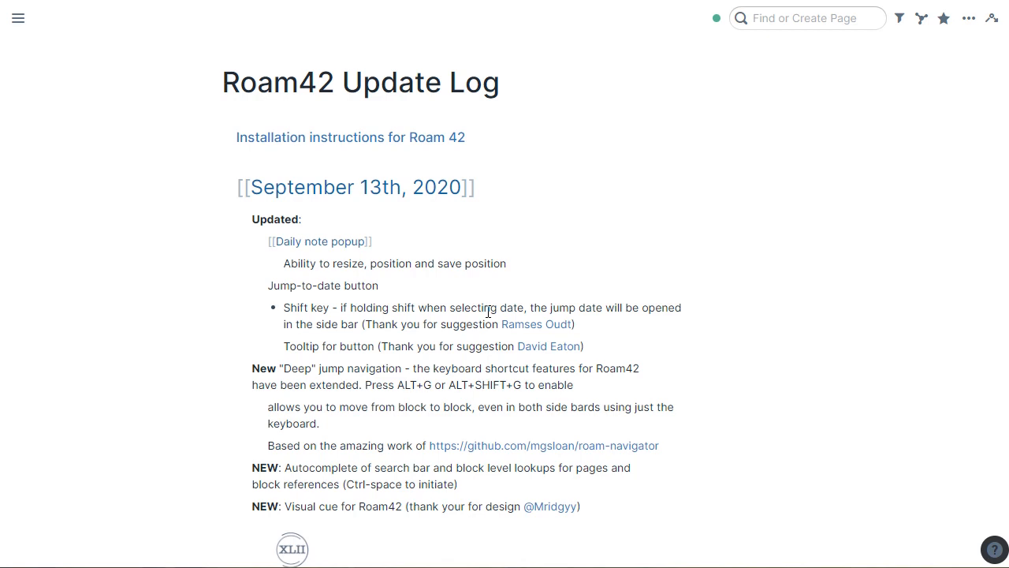
Open the Roam42 Help overview and set the Deep Jump Navigation status to Enabled.
key(alt+shift+h)
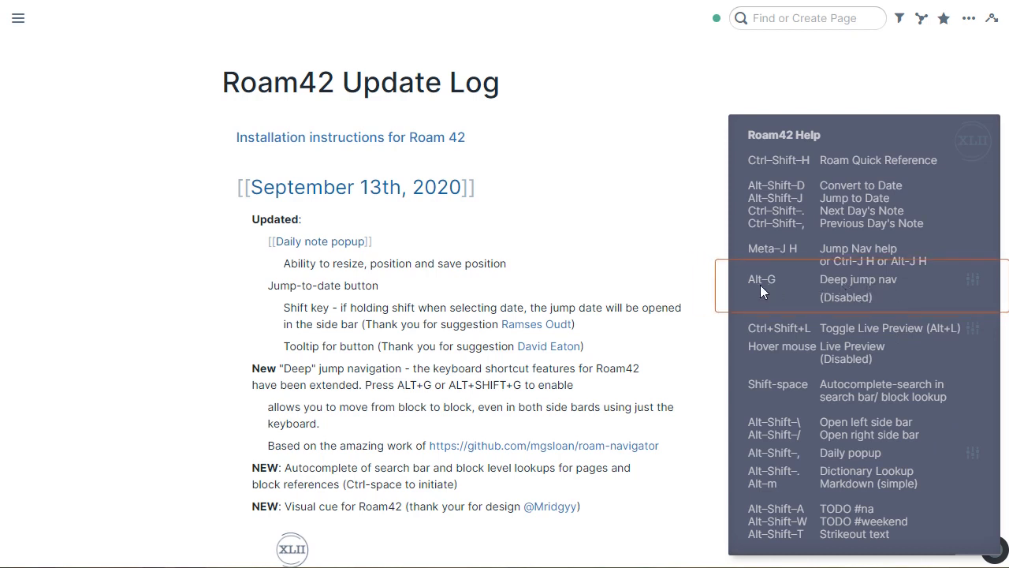
click(963, 285)
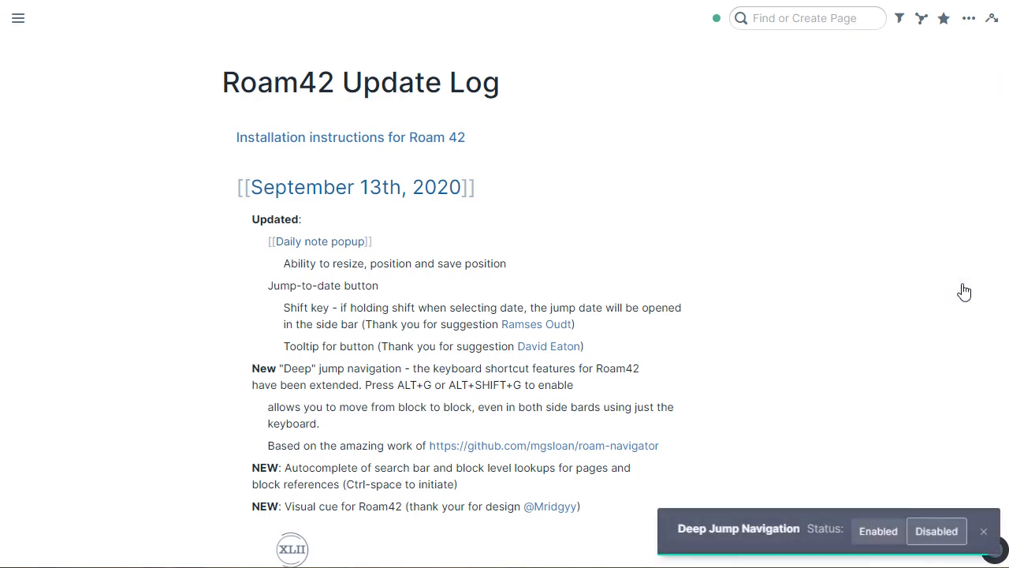
click(880, 536)
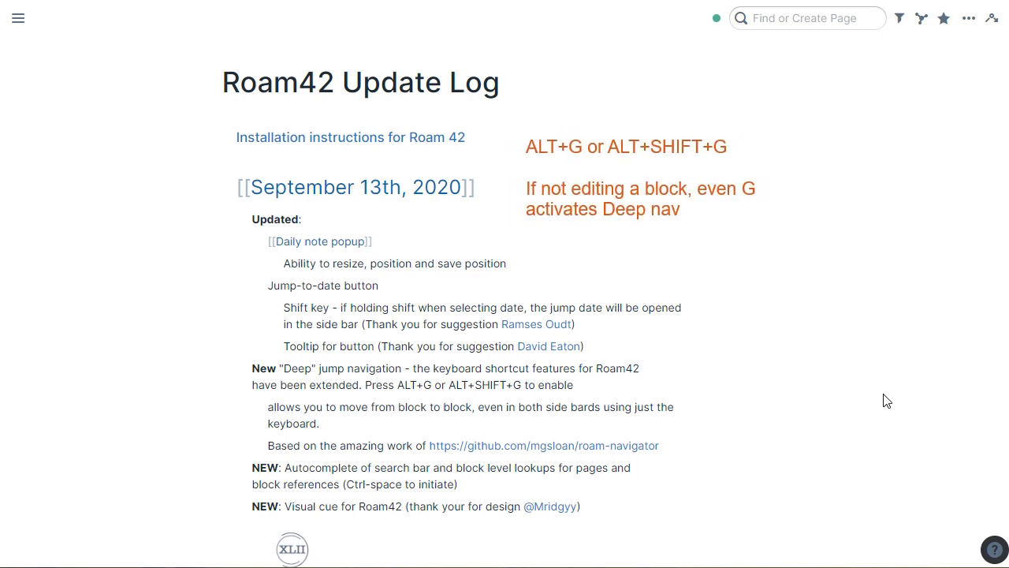
Activate deep jump navigation on the update log page and go back to the September 12th, 2020 daily note.
key(alt+g)
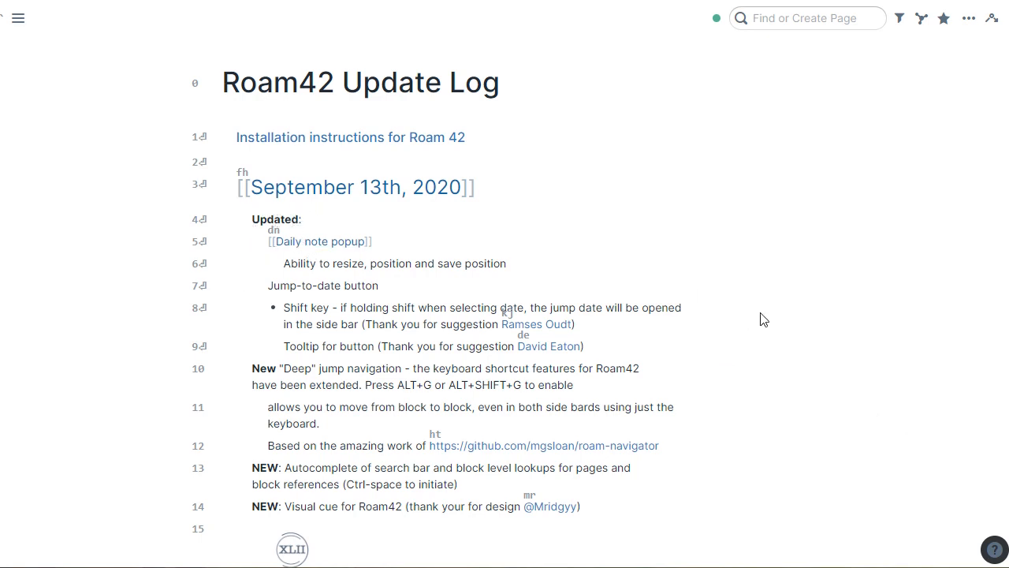
key(alt+Left)
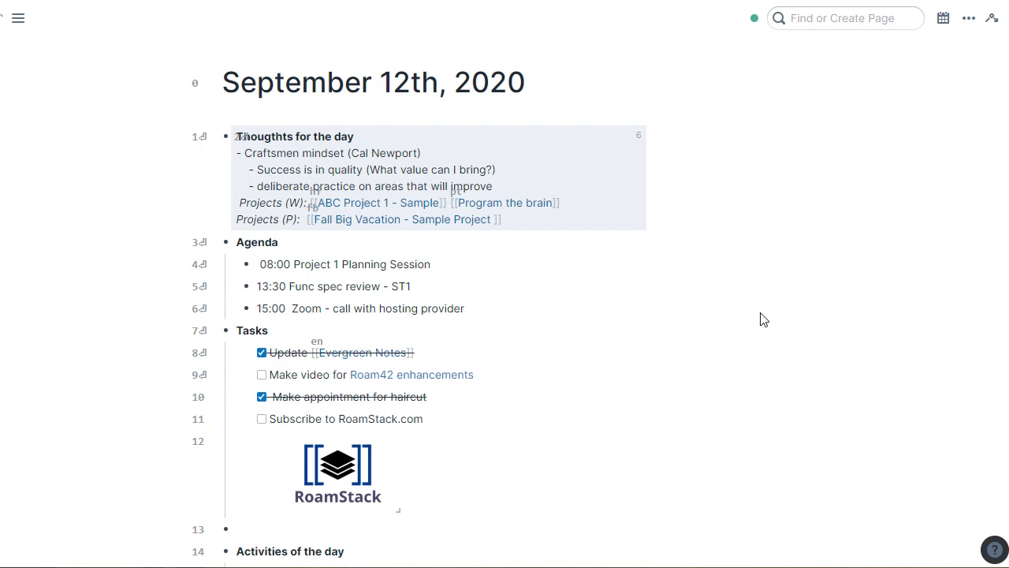
Jump to the Agenda block in the September 12th, 2020 note and add "7:00 test" as its first item.
key(3)
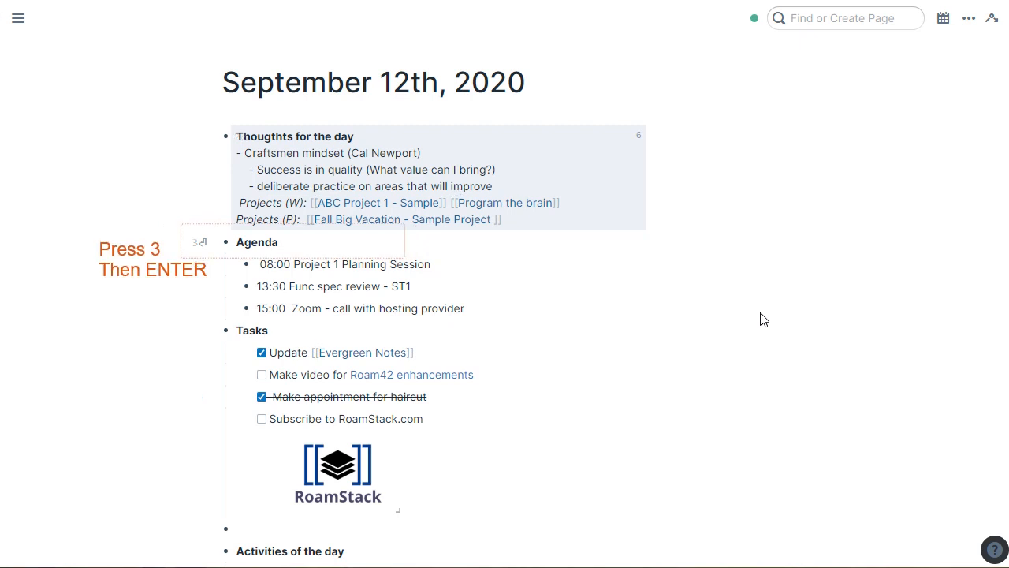
key(Return)
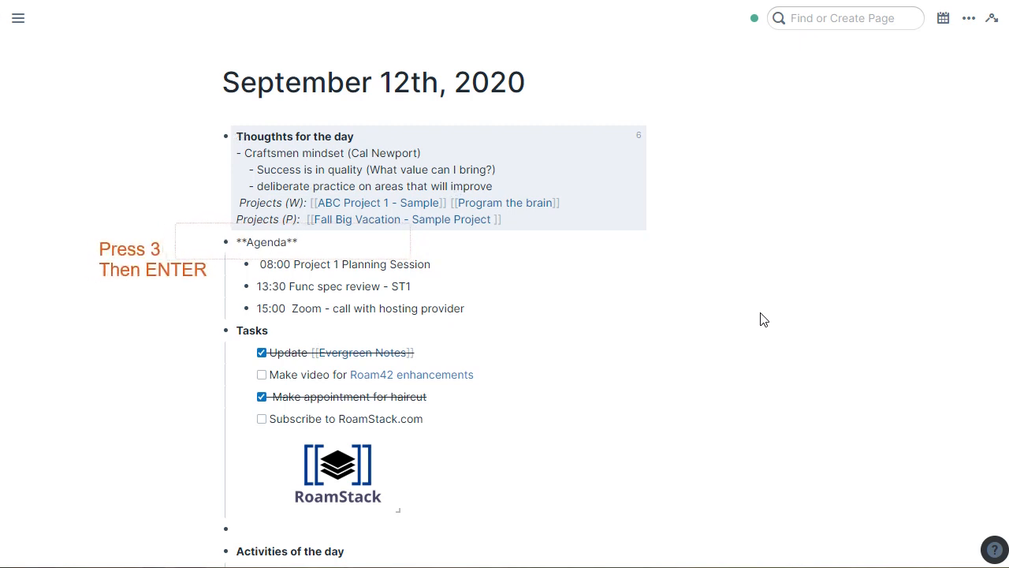
key(Return)
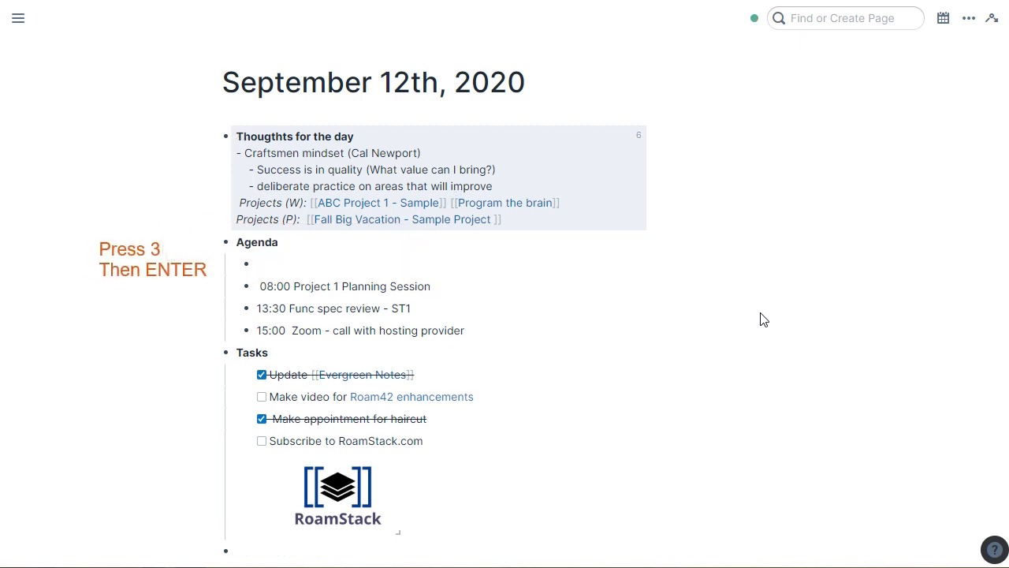
text(6)
key(BackSpace)
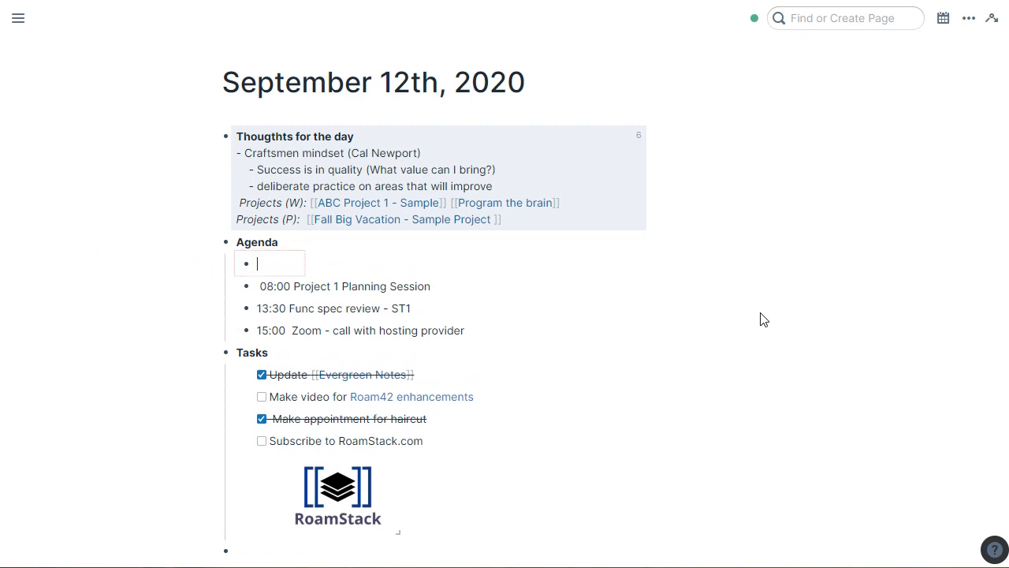
text(7:00 test)
key(Escape)
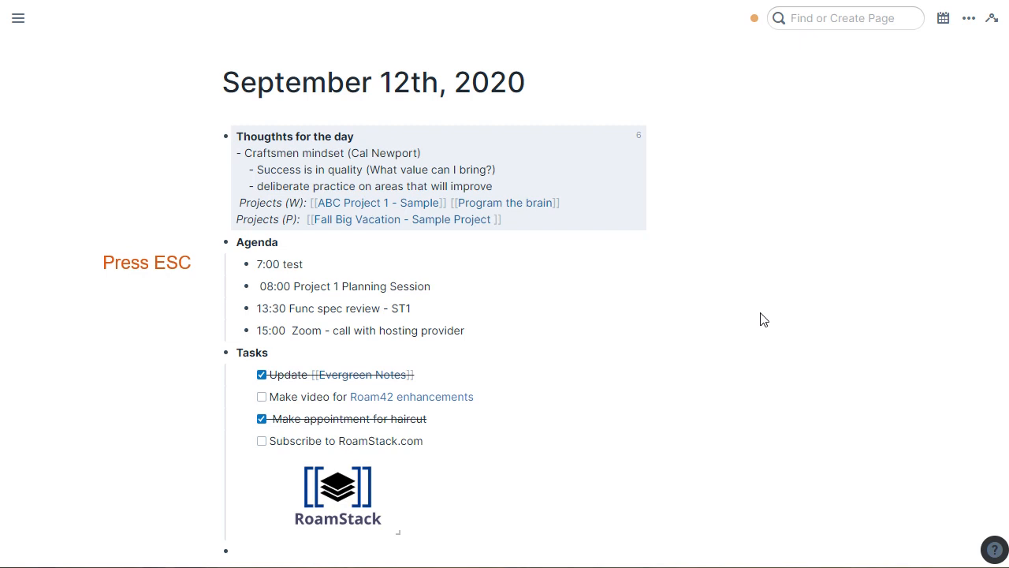
key(Escape)
key(Escape)
Jump to the "Subscribe to RoamStack.com" task, append "(HI)" to it, remove the addition and leave the block.
key(alt+g)
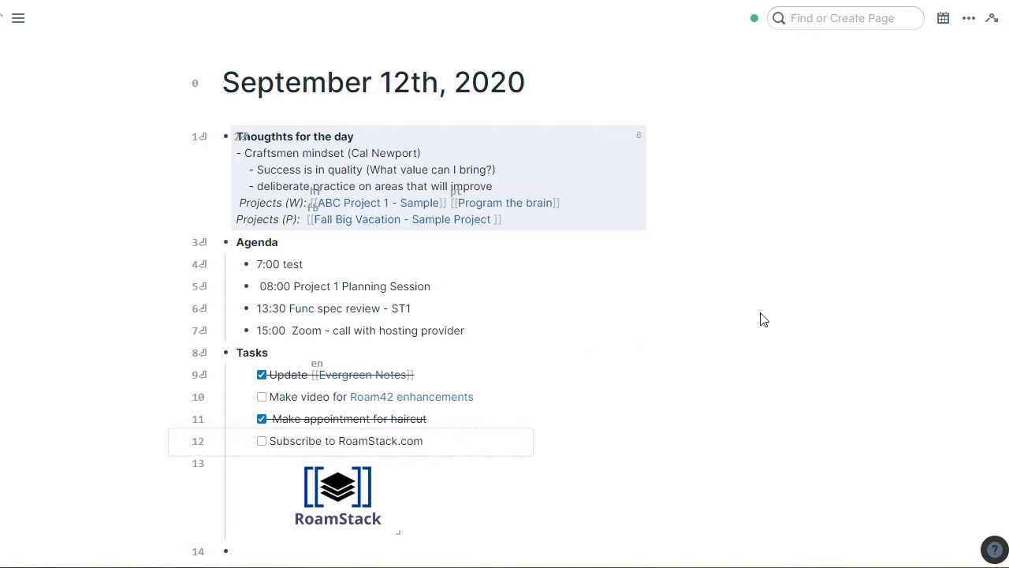
key(1)
text(2)
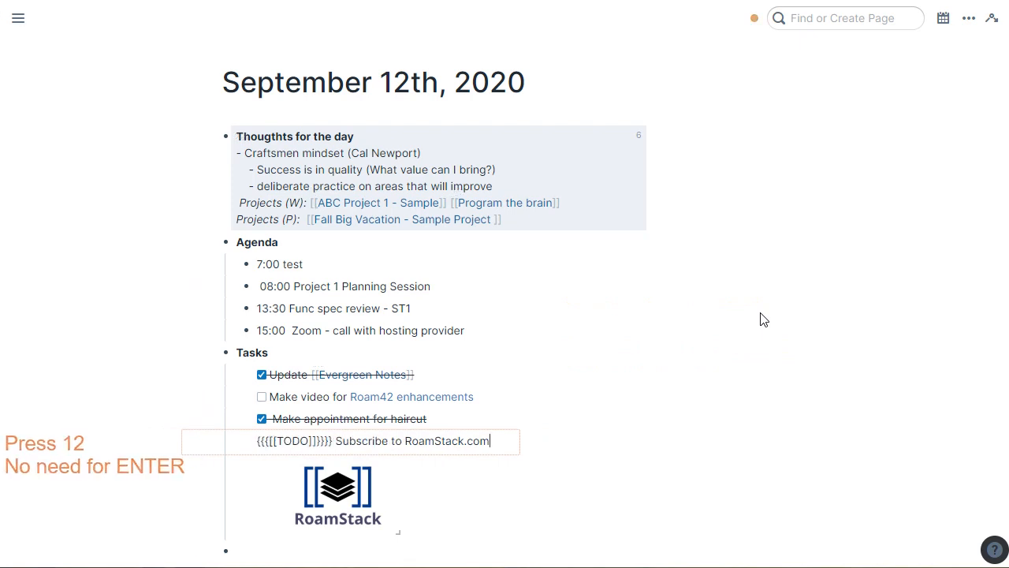
text(Hi)
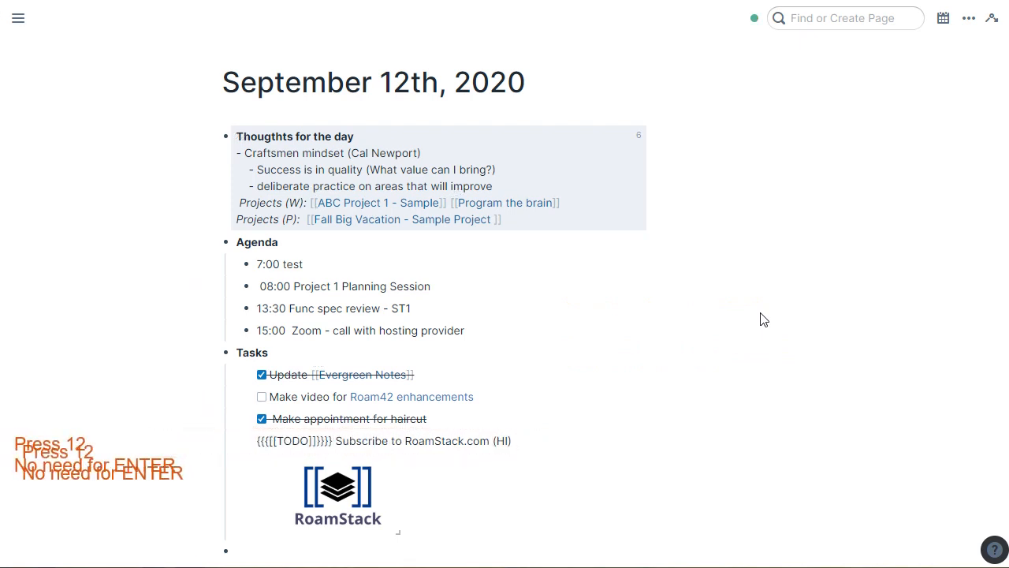
key(BackSpace)
key(BackSpace)
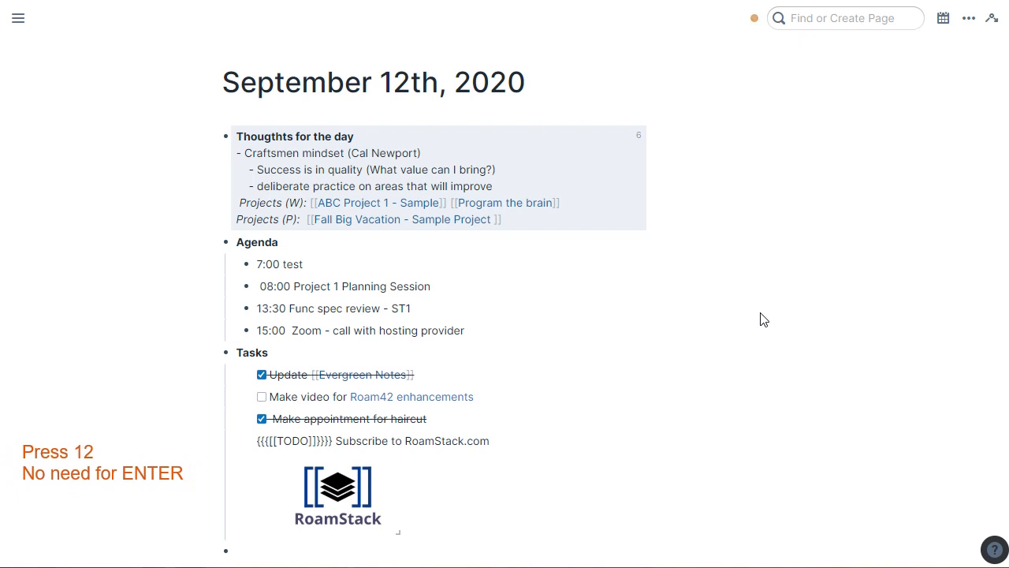
key(Escape)
key(Escape)
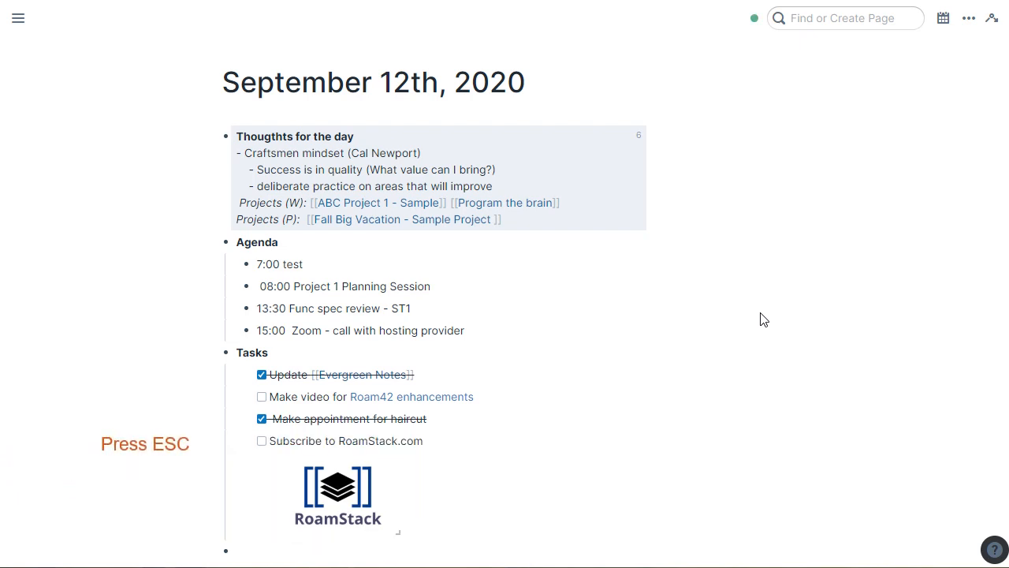
Reactivate deep jump navigation, open the Welcome to RoamHacker page and return to the September 12th, 2020 daily note.
key(alt+j)
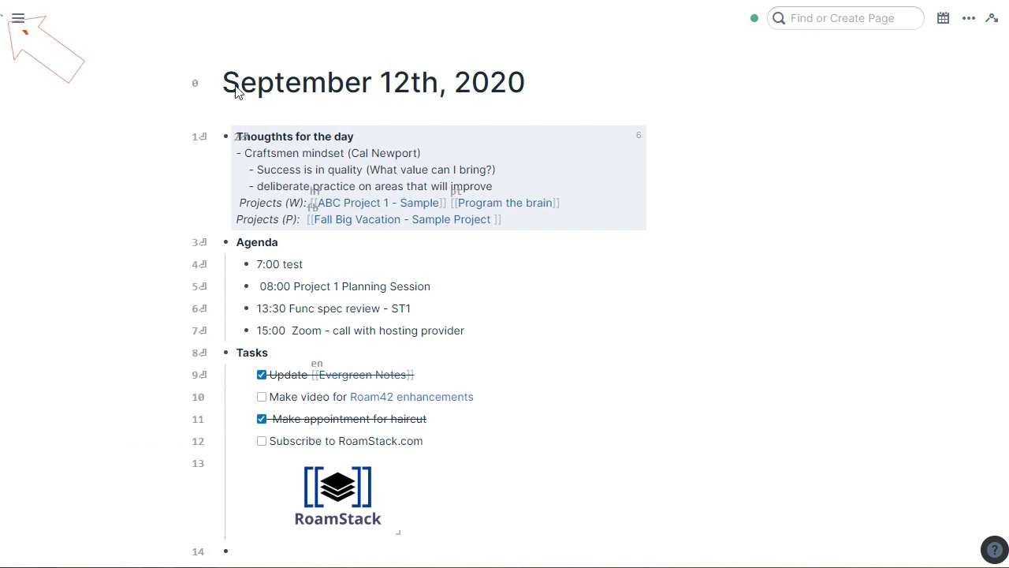
mouse_move(15, 22)
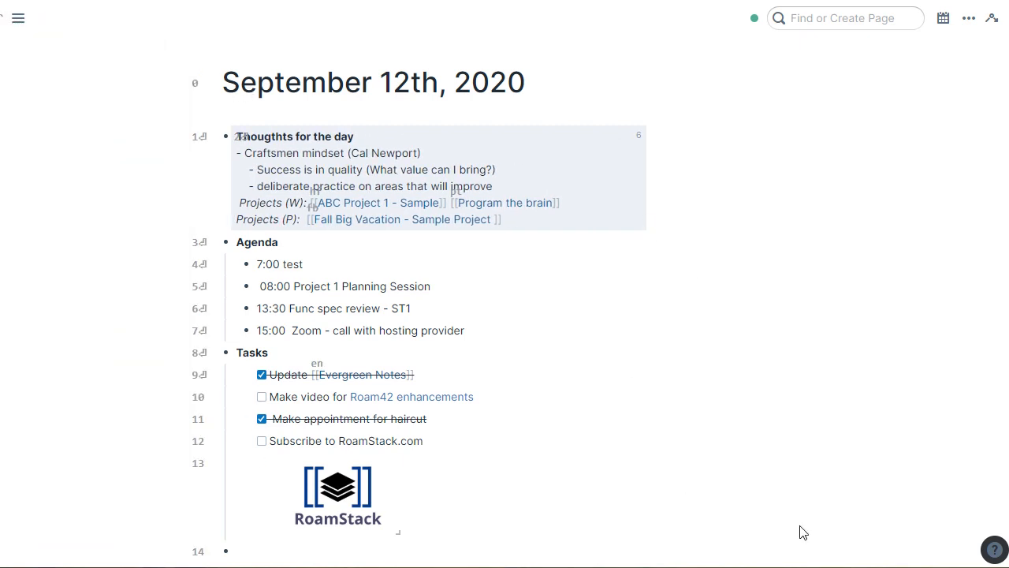
key(ctrl+backslash)
key(s)
key(1)
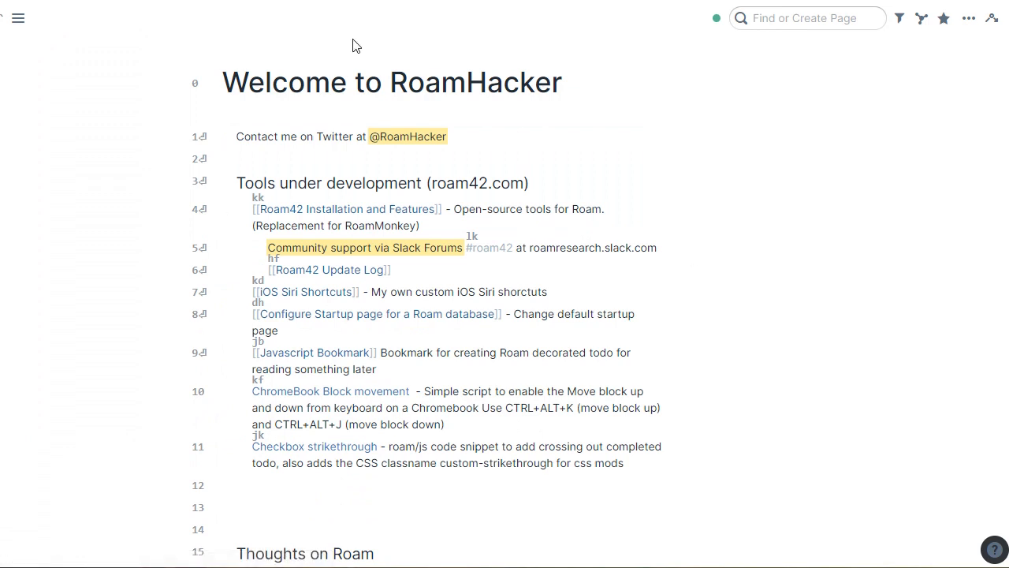
click(14, 2)
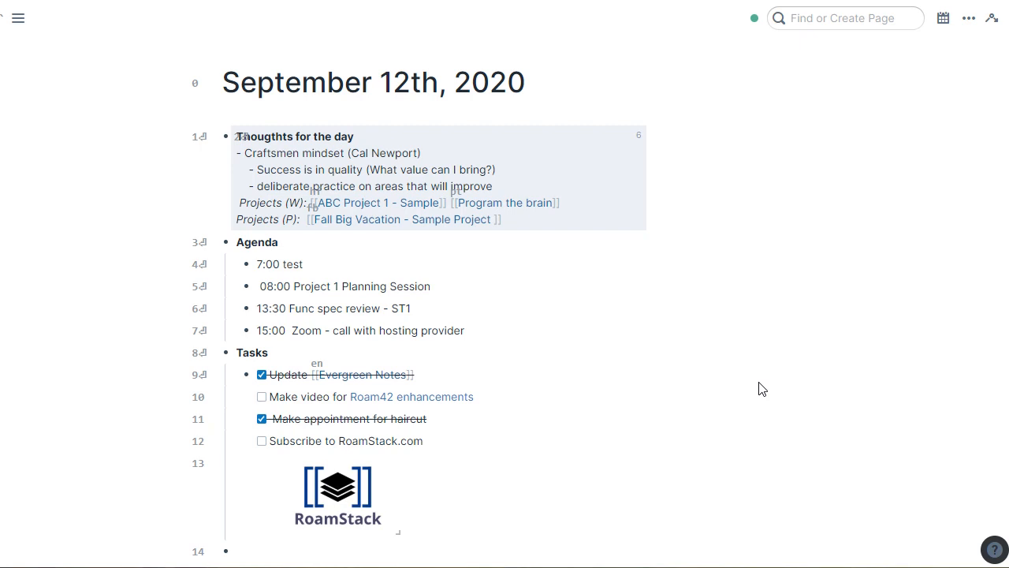
Look through the September 12th, 2020 note down to the Activities of the day and back up in jump navigation mode.
scroll(761, 389, down, 3)
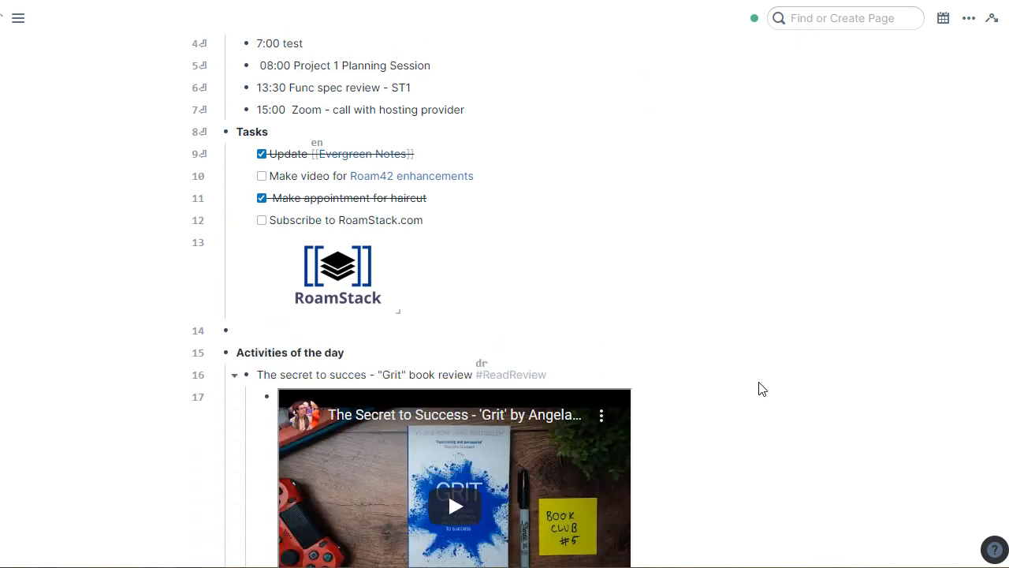
scroll(762, 389, up, 3)
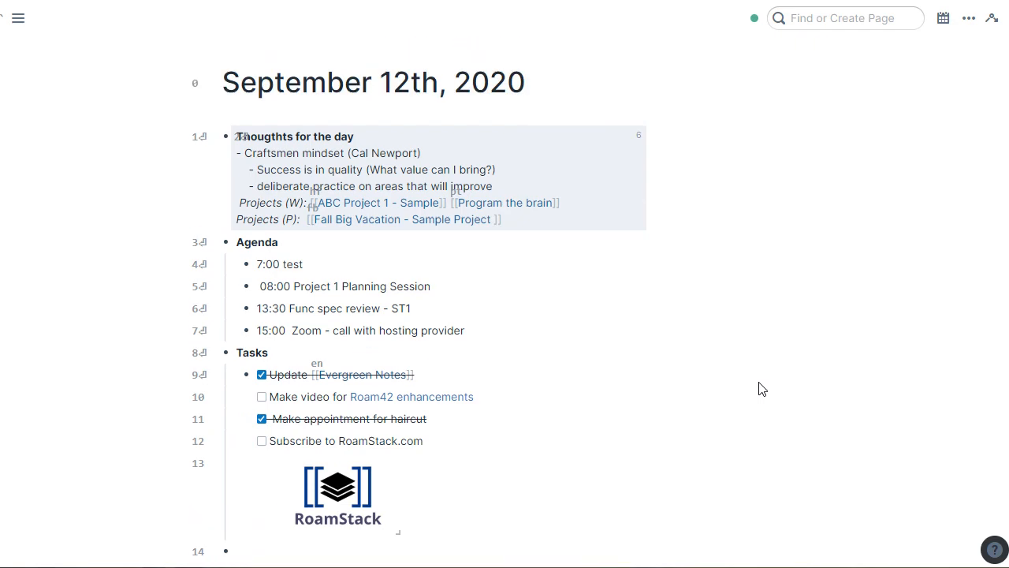
scroll(762, 388, down, 3)
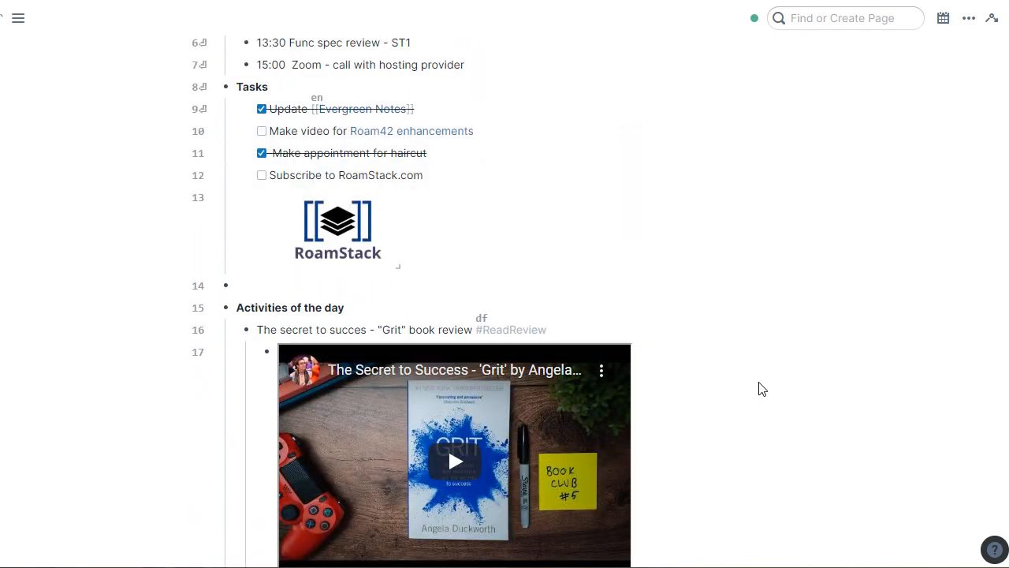
key(space)
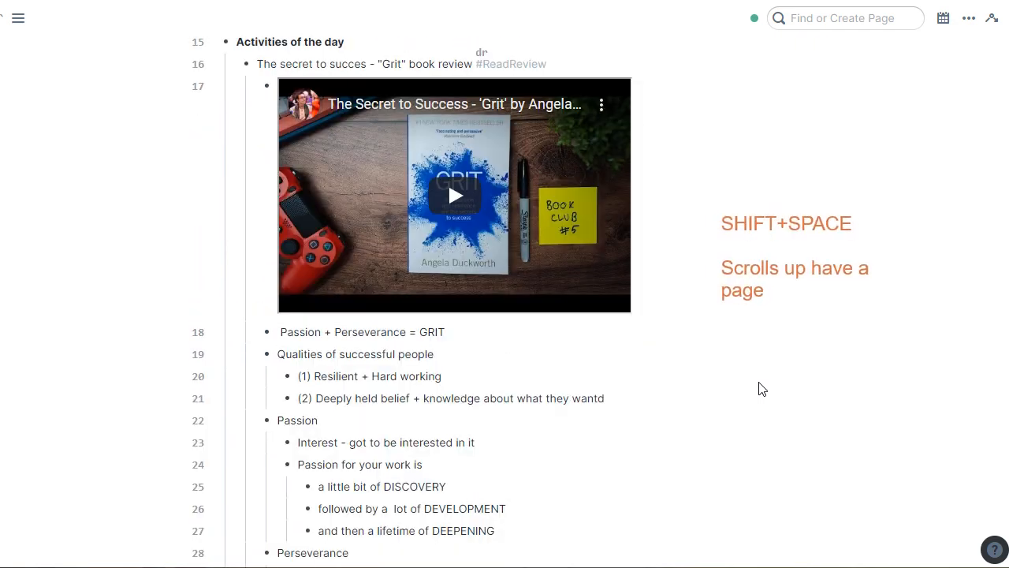
key(shift+space)
key(shift+space)
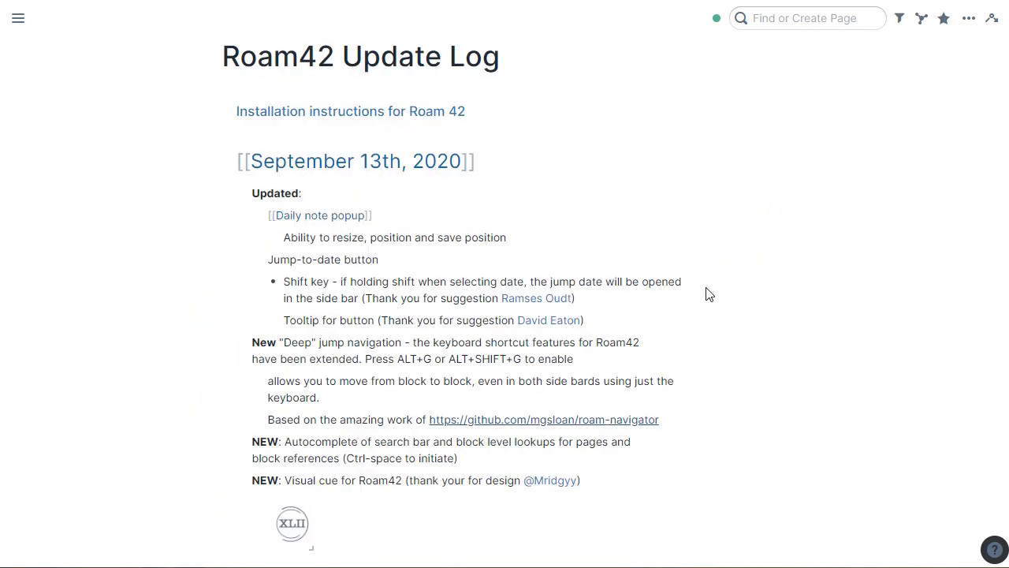
Open September 13th, 2020 in the sidebar, then jump to the "7:00 test" item under September 12th's Agenda there and append "(hi)".
shift+click(377, 170)
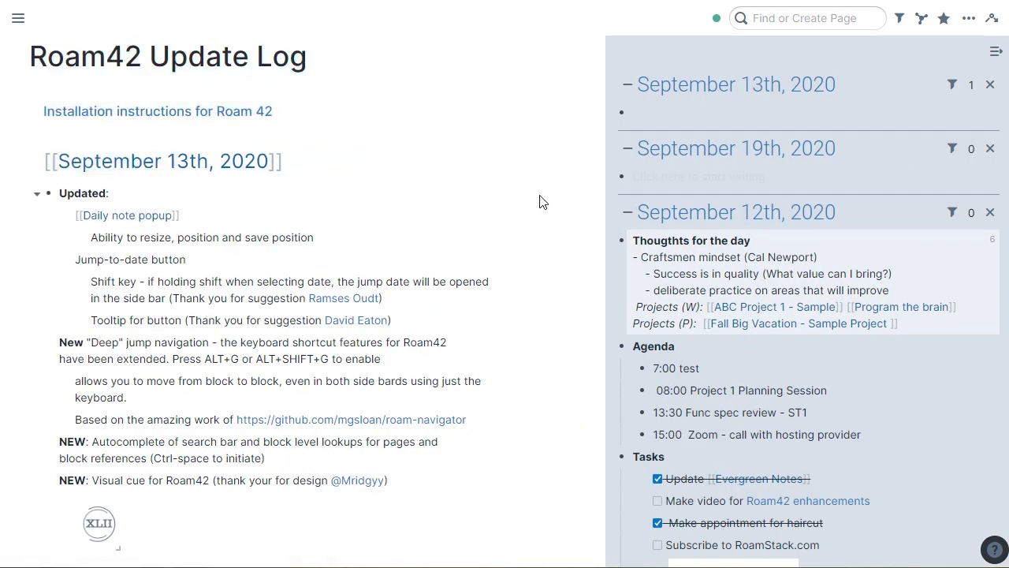
key(alt+g)
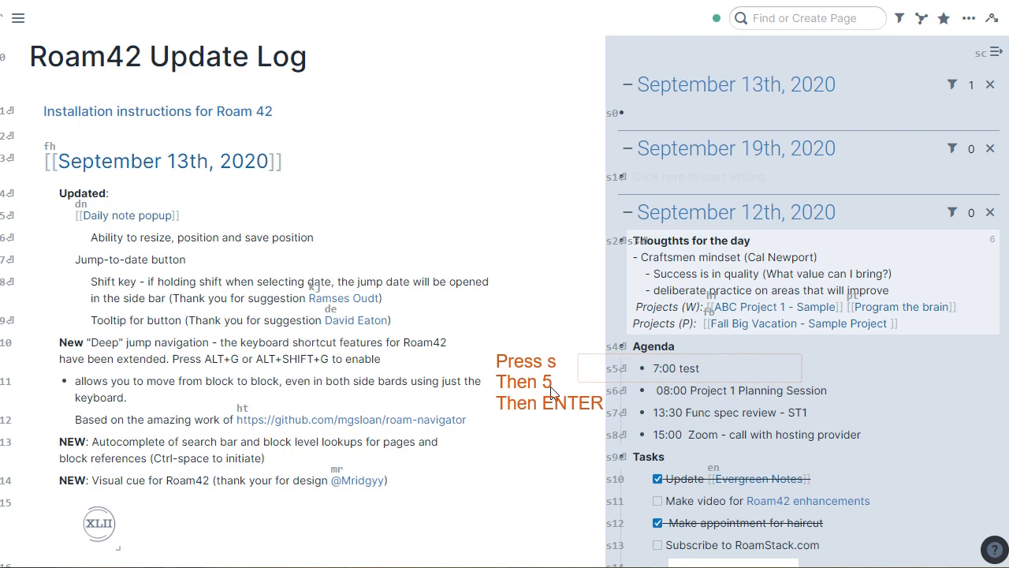
key(s)
key(5)
key(Return)
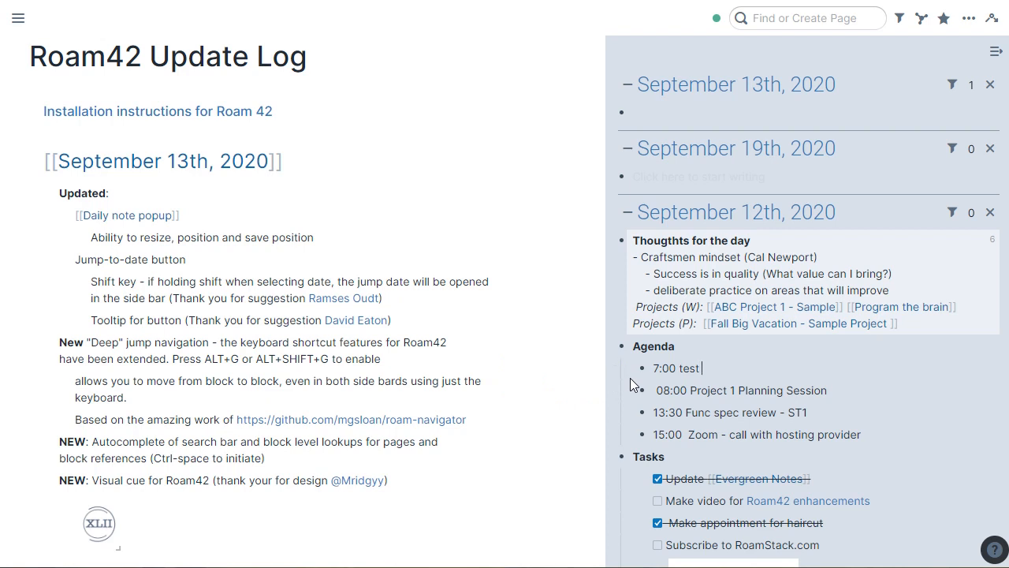
text((hi))
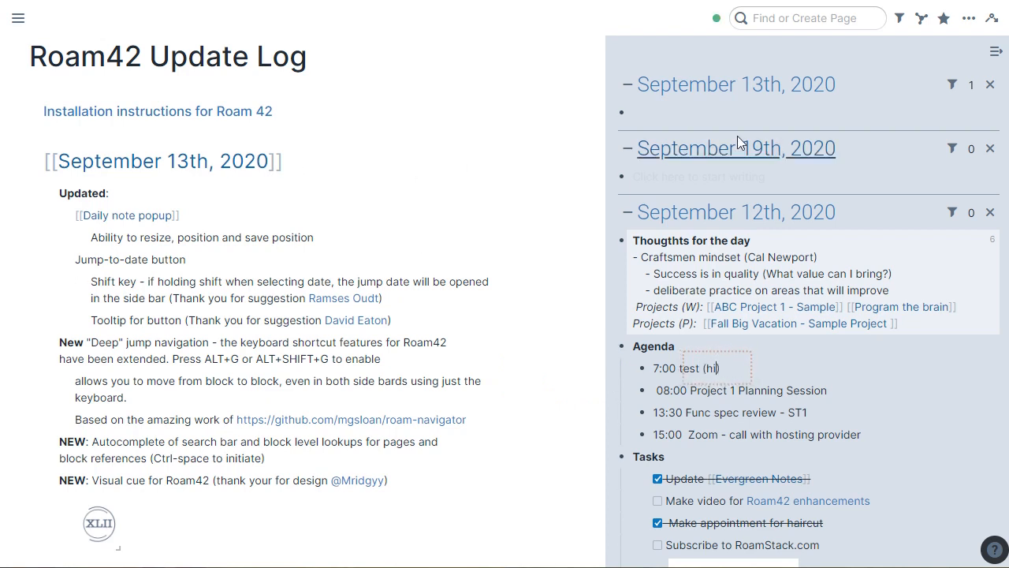
Close the right sidebar and open the September 13th, 2020 page from the update log.
click(996, 55)
scroll(731, 362, down, 1)
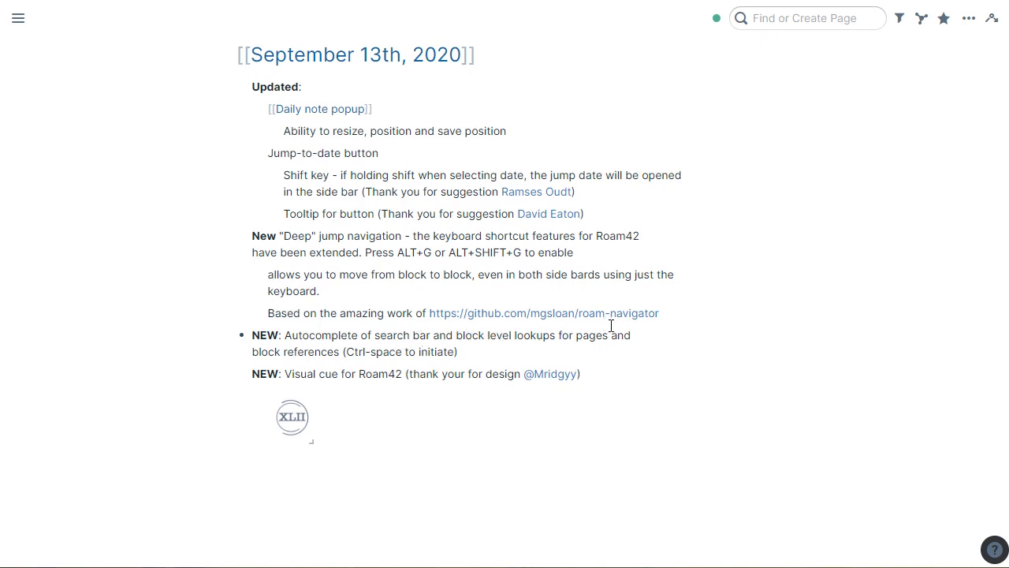
click(443, 60)
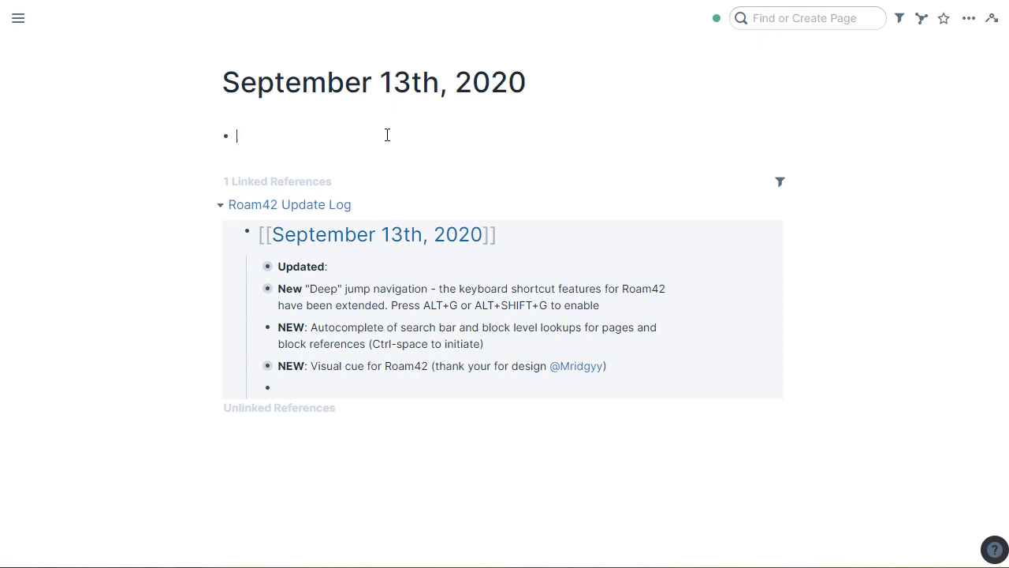
Insert a page link to Roam42 Update Log in the first block by searching "roam up", and start a new block.
text([[)
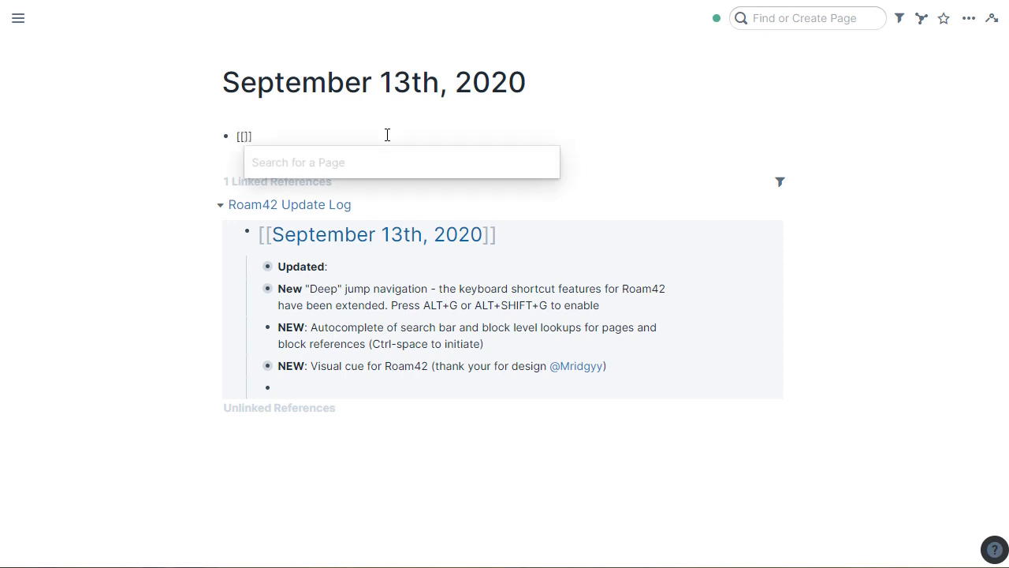
text(roam)
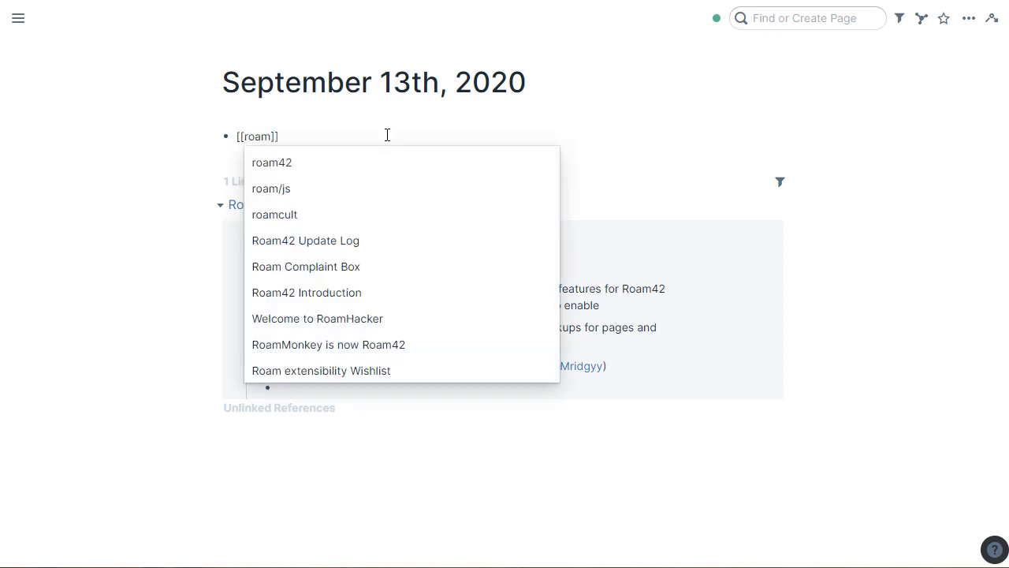
text( up)
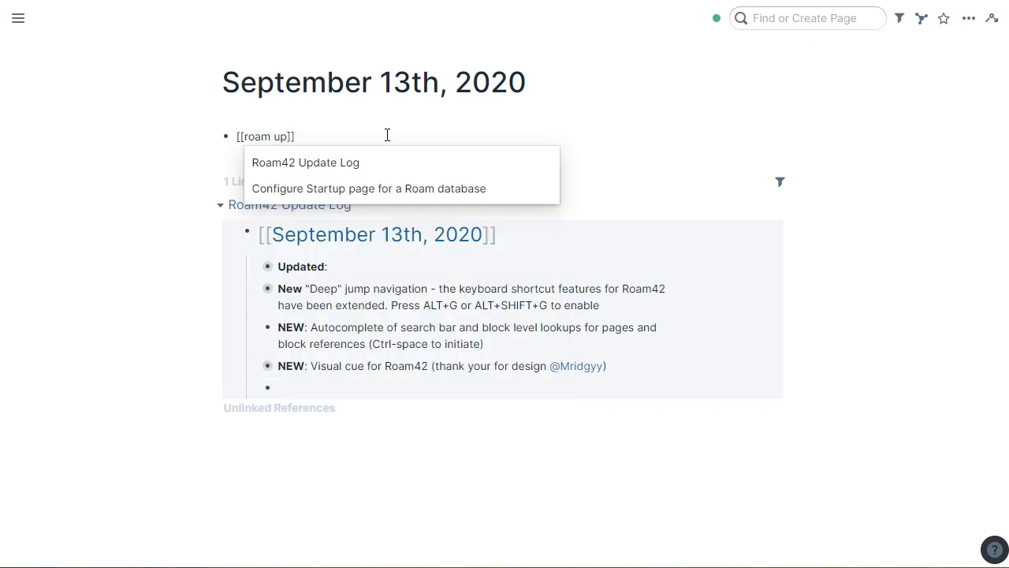
key(Down)
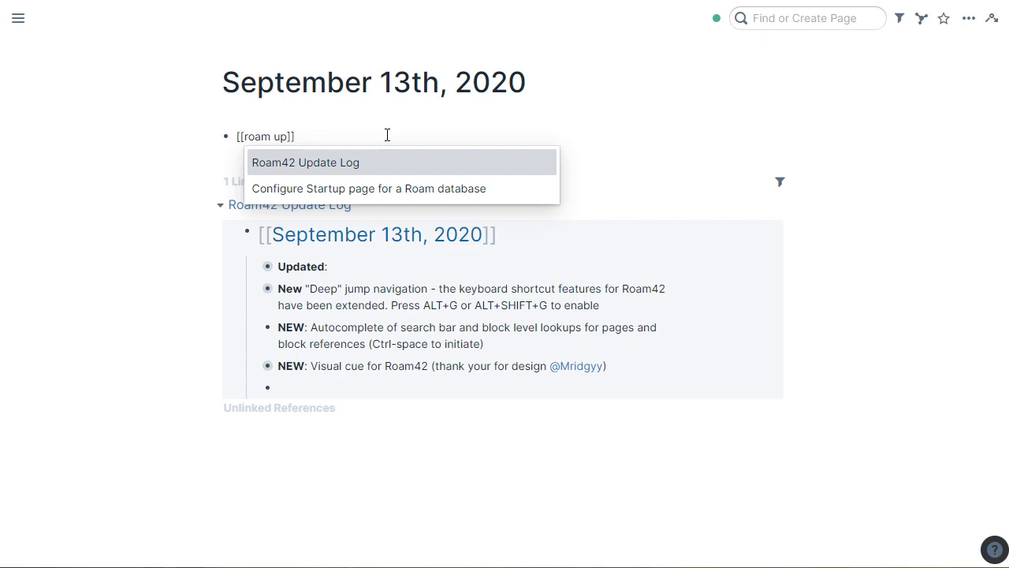
key(Return)
key(Return)
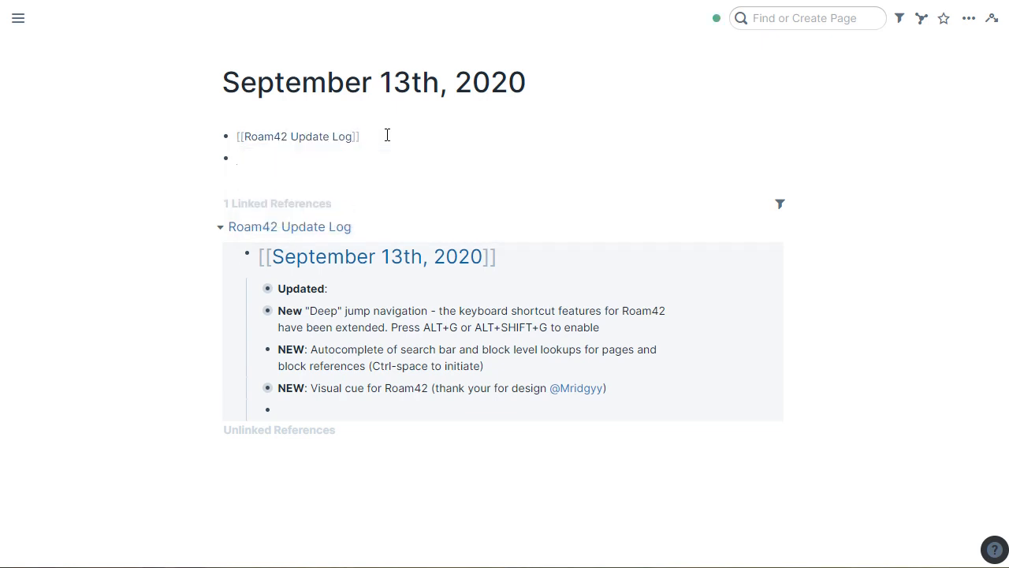
Autocomplete "roa up" to a second Roam42 Update Log page link in the new block and add an empty block below.
text([[roa)
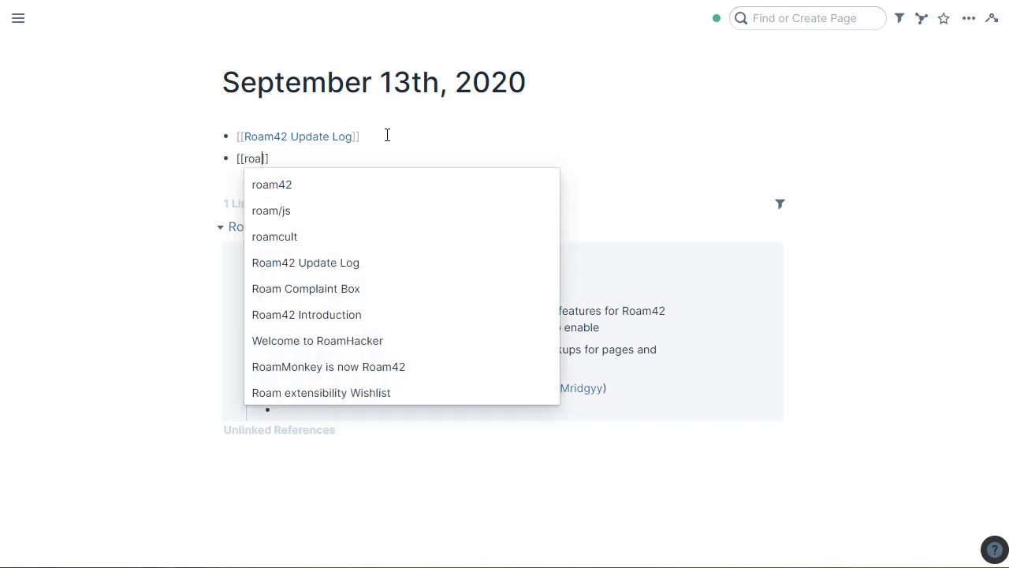
text( up)
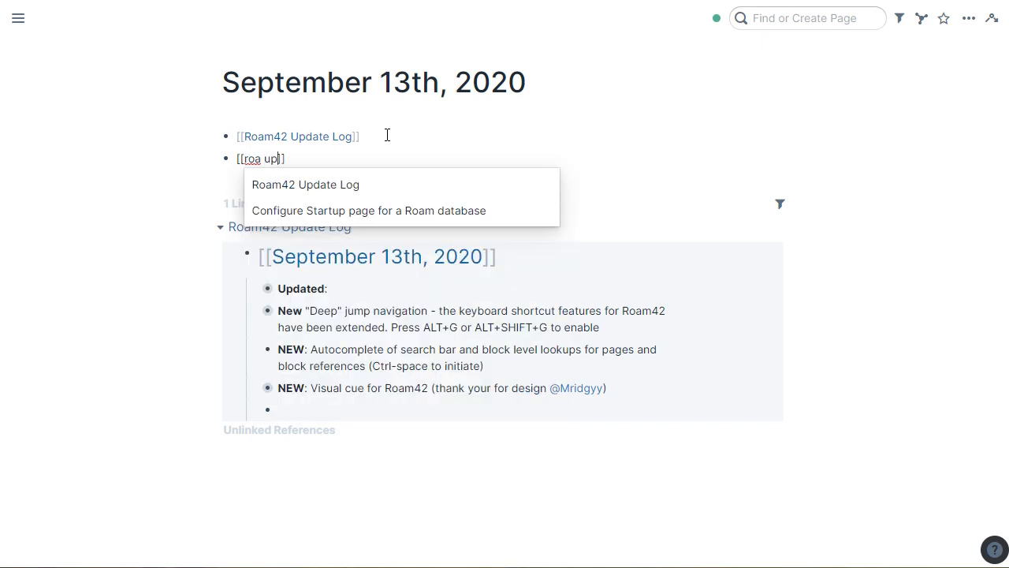
key(shift+space)
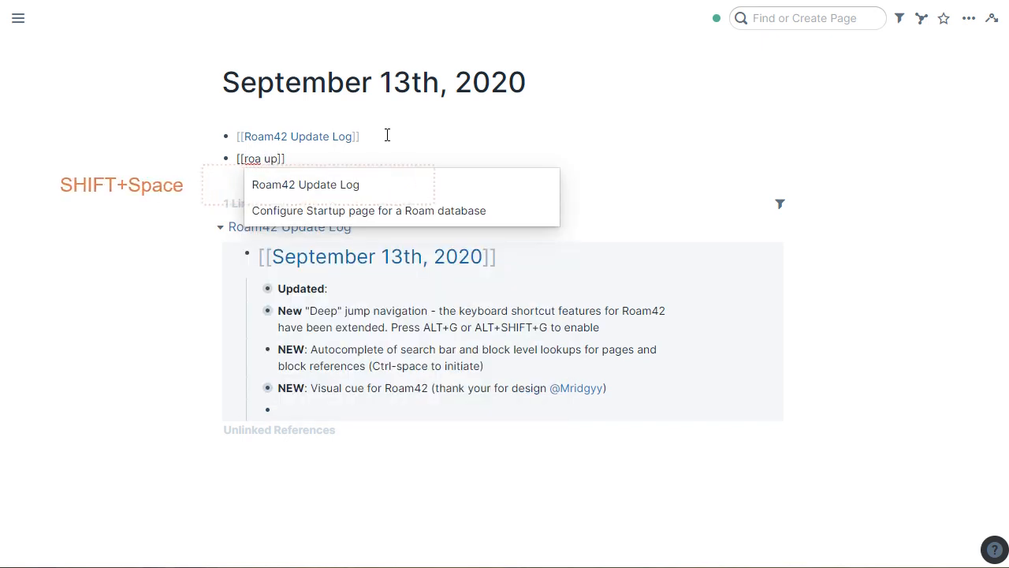
key(Return)
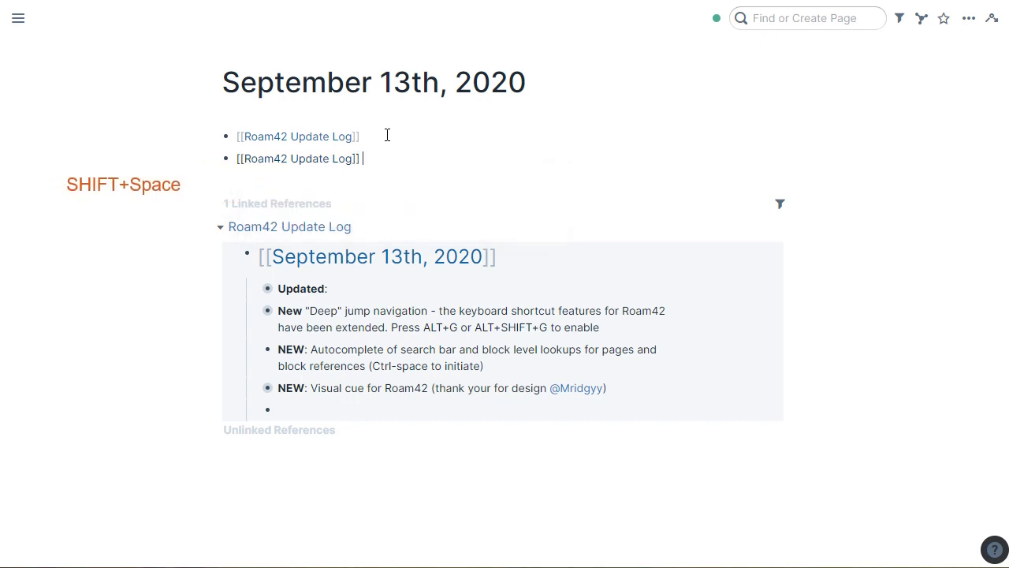
key(Return)
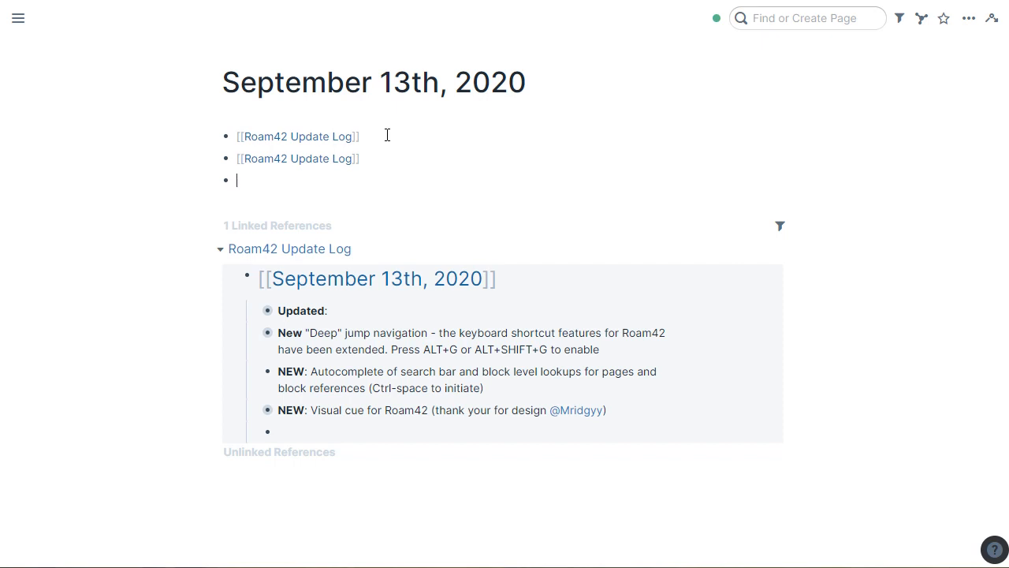
Add an "Xray test" block, insert a reference to it in the following block by searching "xr", and start a new block.
text(Xray test)
key(Return)
text(((xr)
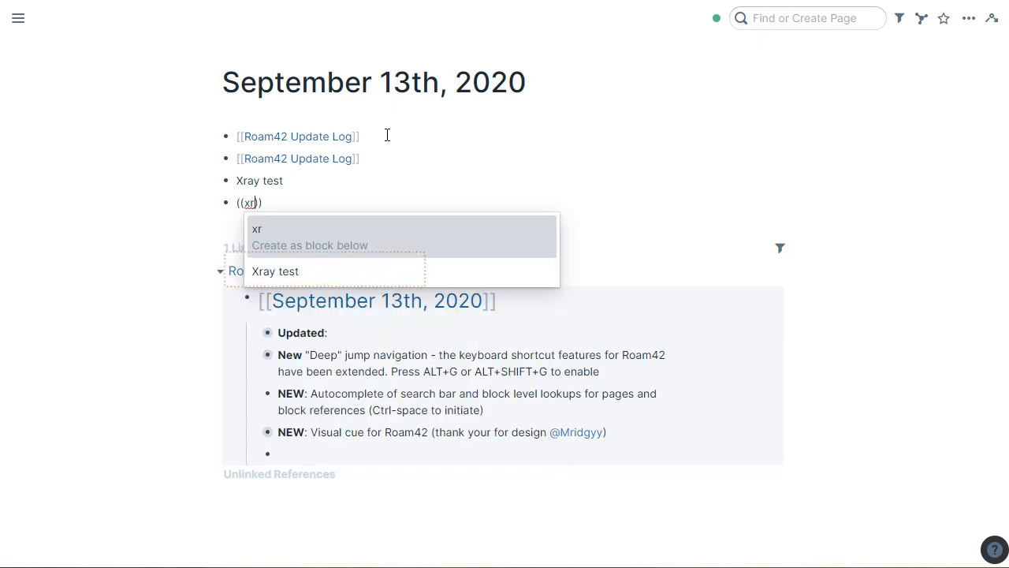
key(shift+space)
key(Return)
key(Return)
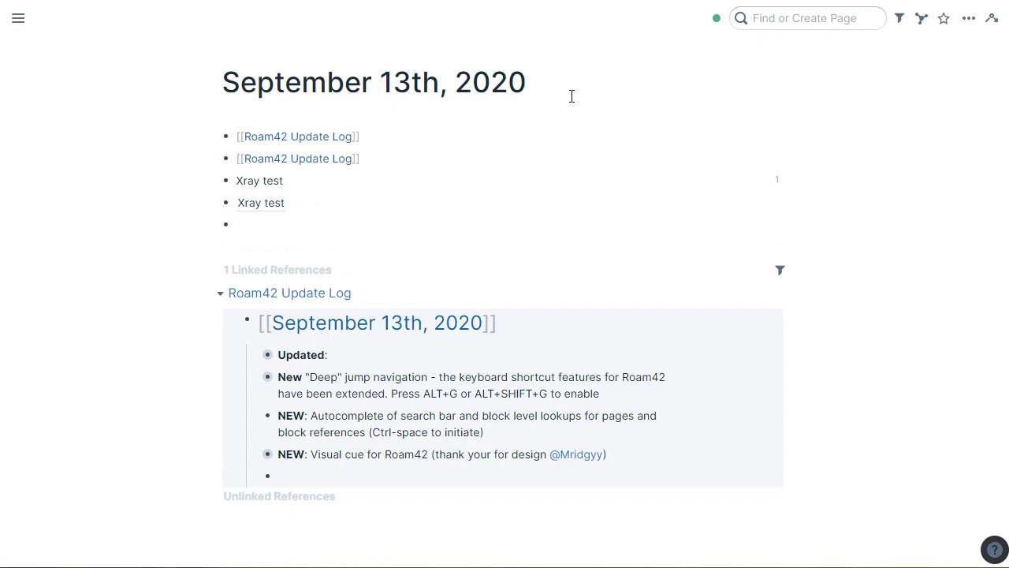
Find the Roam42 Installation and Features page by searching "install" with autocomplete, and open it.
key(ctrl+u)
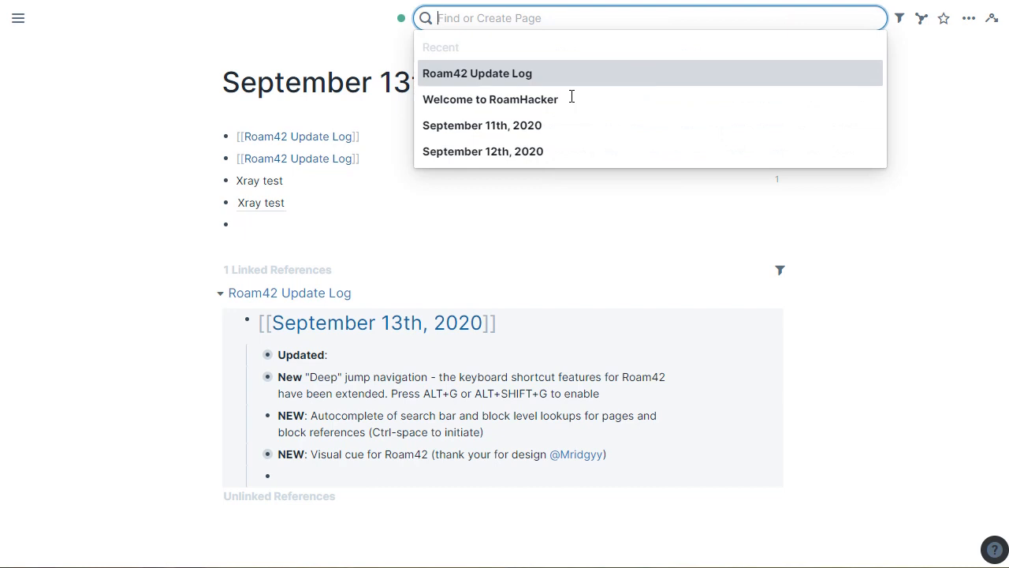
text(roam)
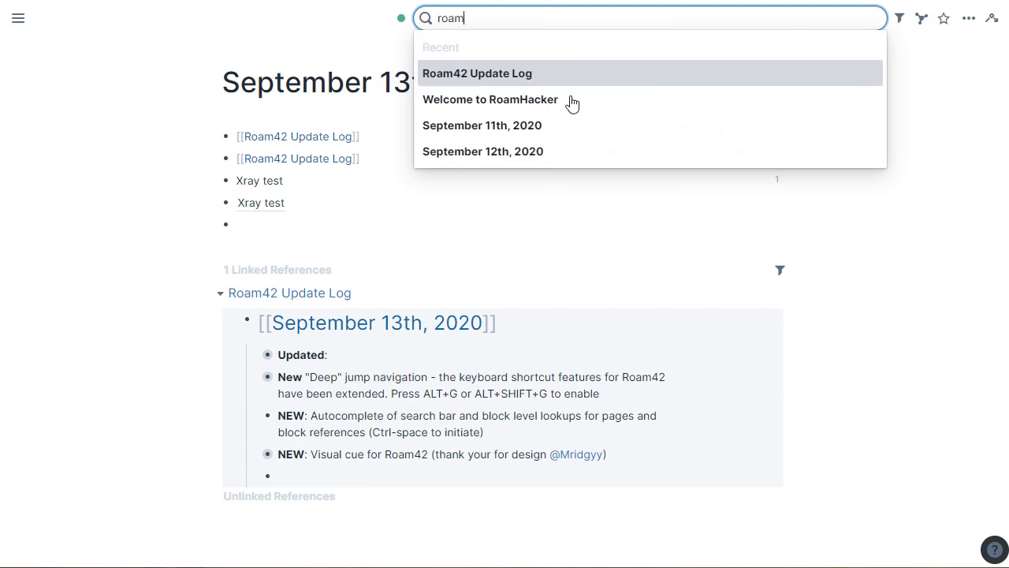
key(ctrl+a)
text(install)
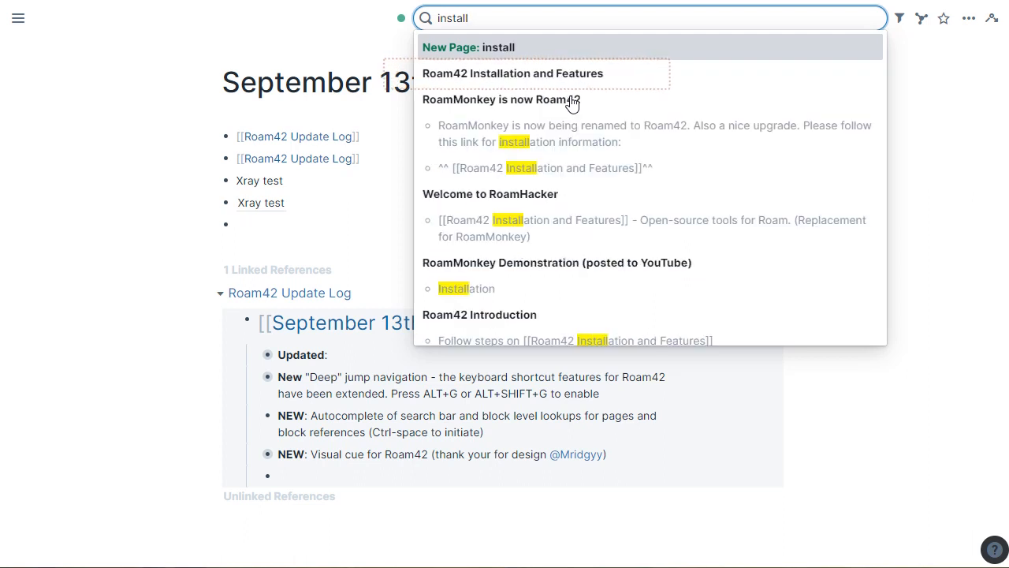
key(shift+space)
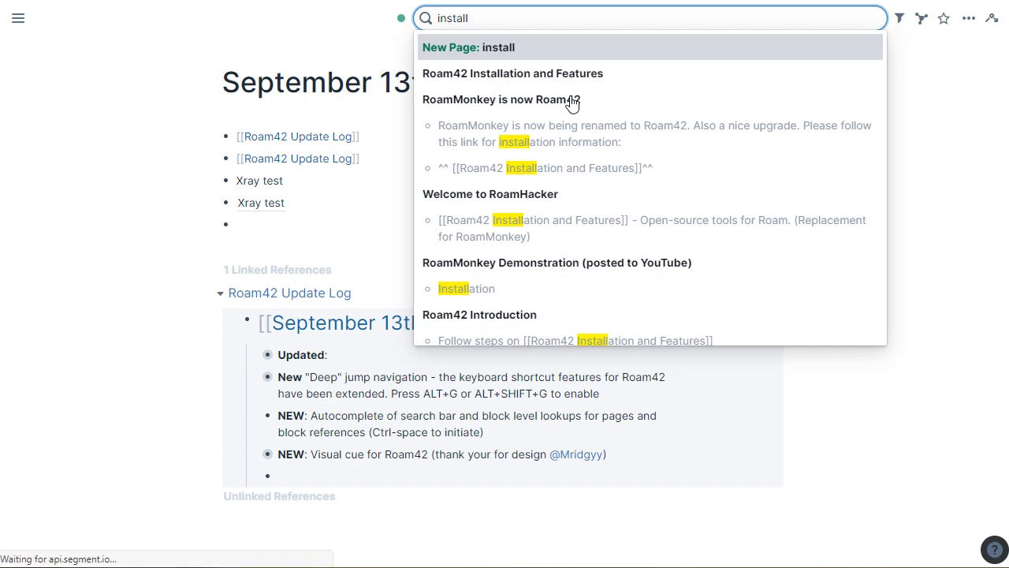
key(Down)
key(Return)
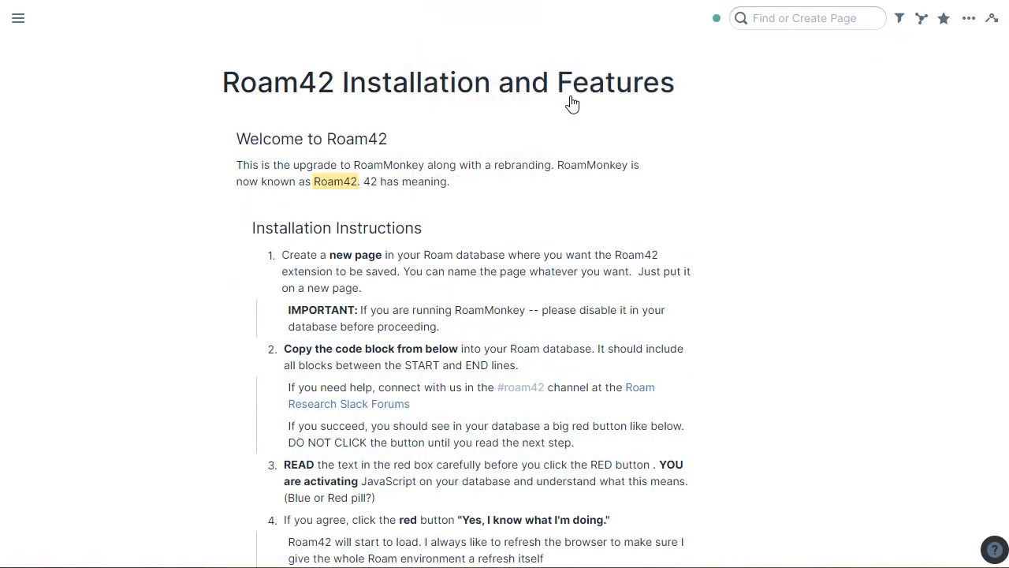
Search pages for "ro upd" with autocomplete and open the Roam42 Update Log.
key(ctrl+u)
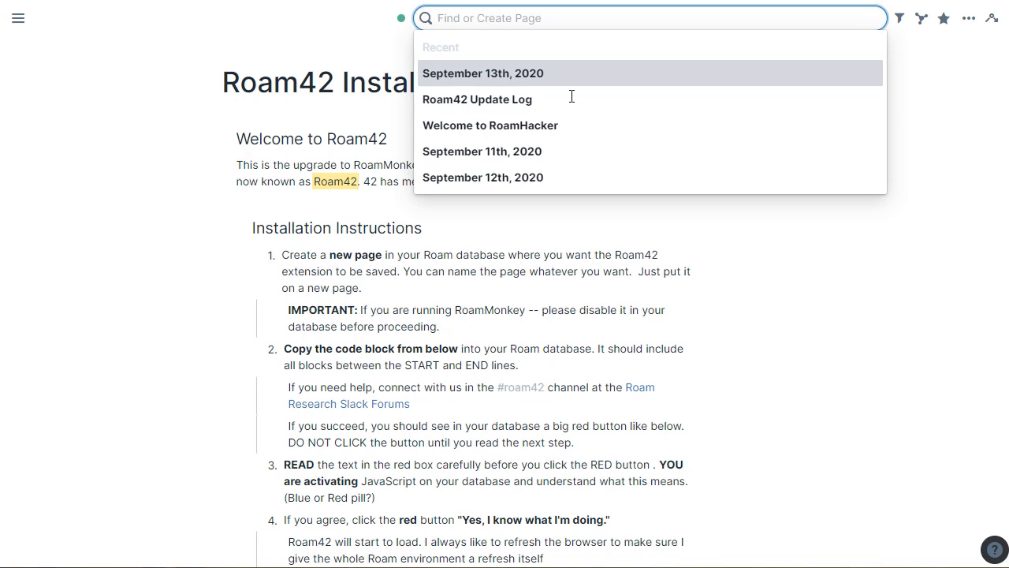
text(ro upd)
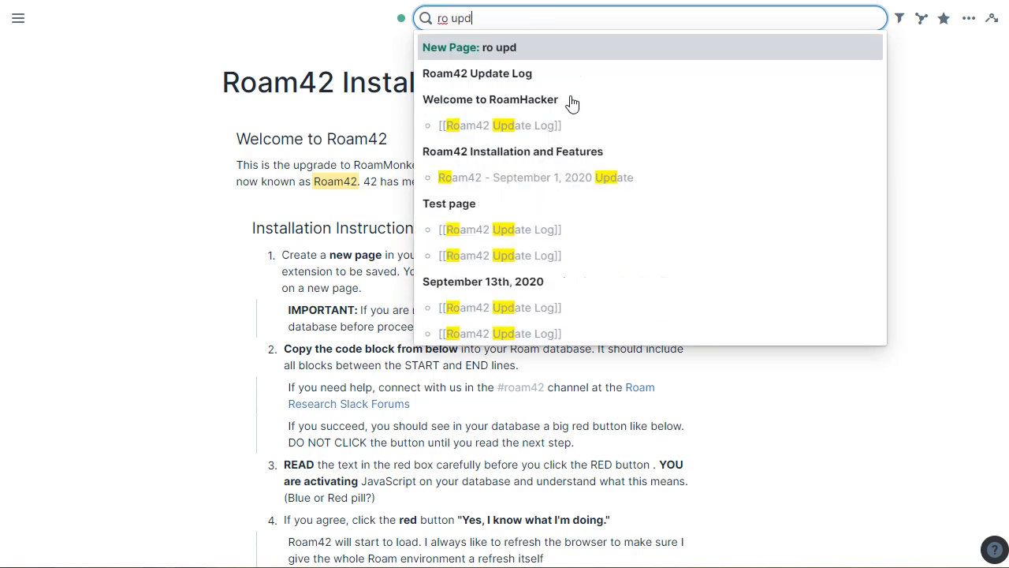
key(shift+space)
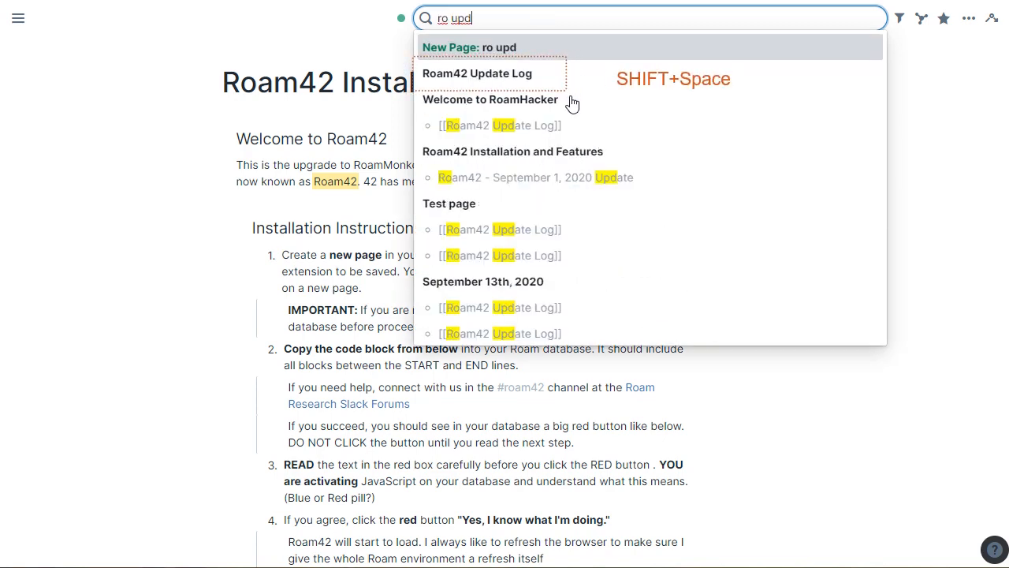
key(Down)
key(Return)
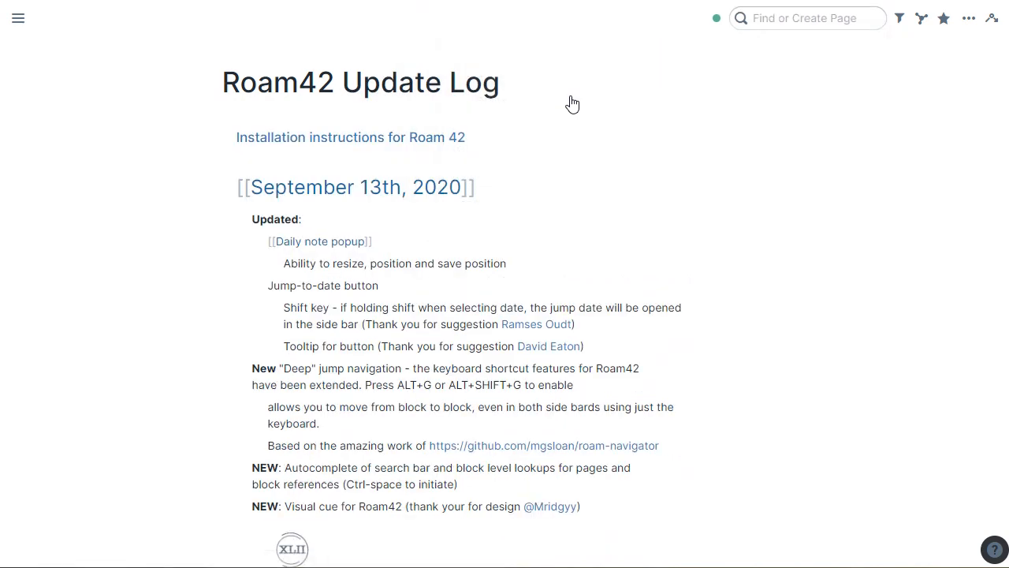
Show the left sidebar and review the September 13th, 2020 update entries down to the Roam42 visual cue and its design credit.
key(ctrl+backslash)
scroll(769, 242, down, 1)
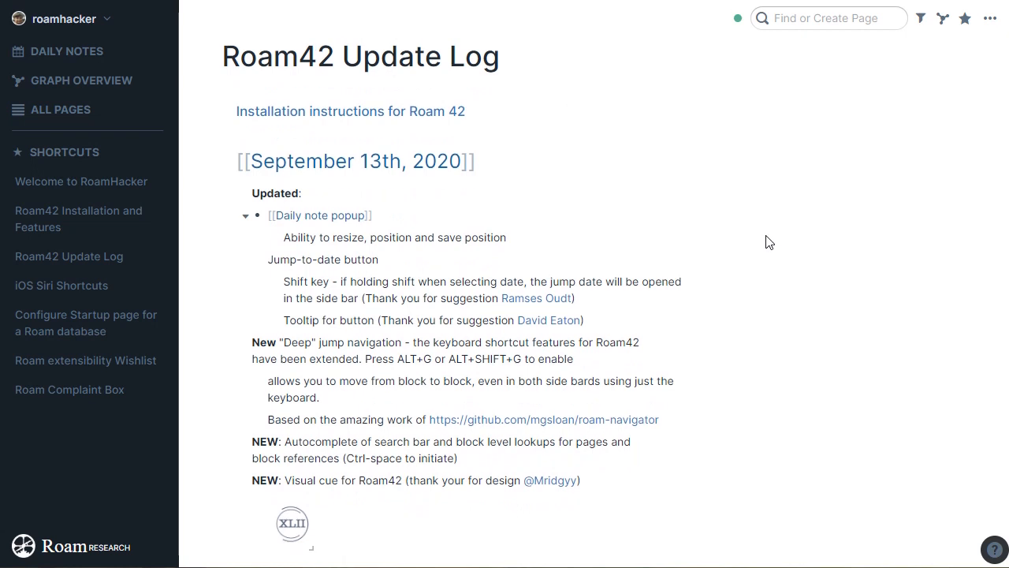
scroll(445, 512, down, 3)
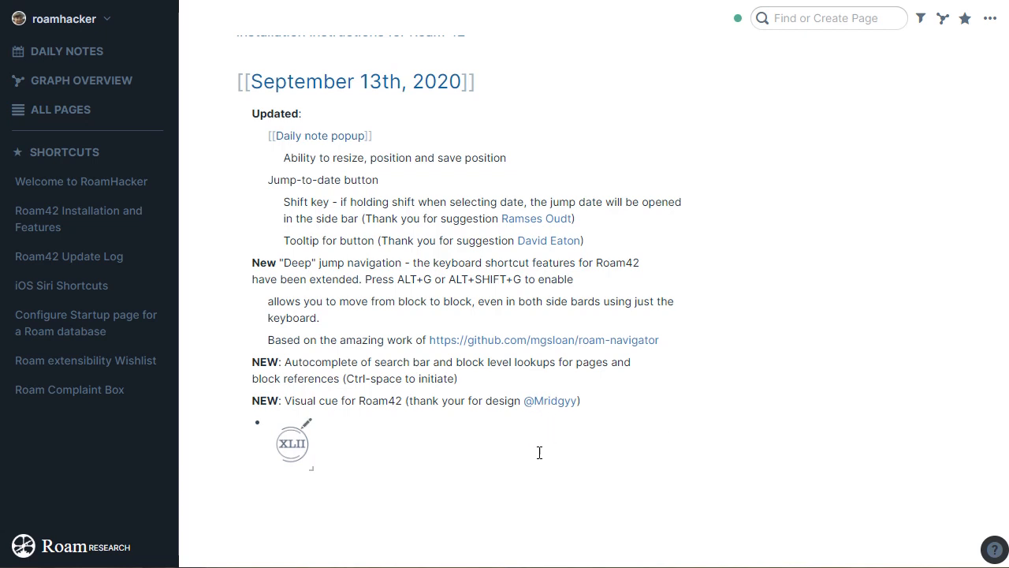
click(543, 403)
Open Roam42 Installation and Features from the shortcuts and highlight the Deep navigation options section in its JavaScript code block.
click(115, 223)
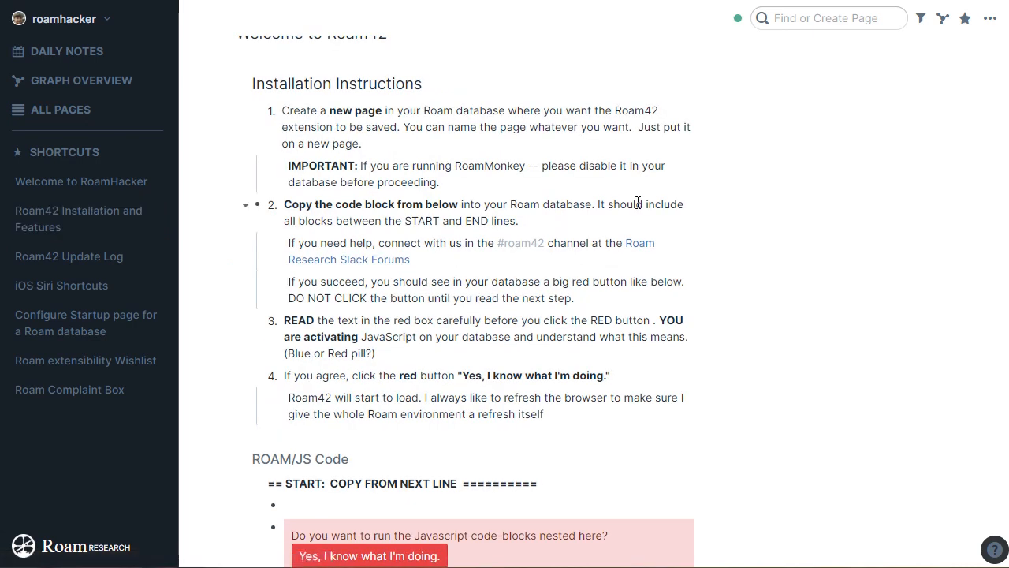
scroll(639, 202, down, 2)
scroll(638, 203, down, 8)
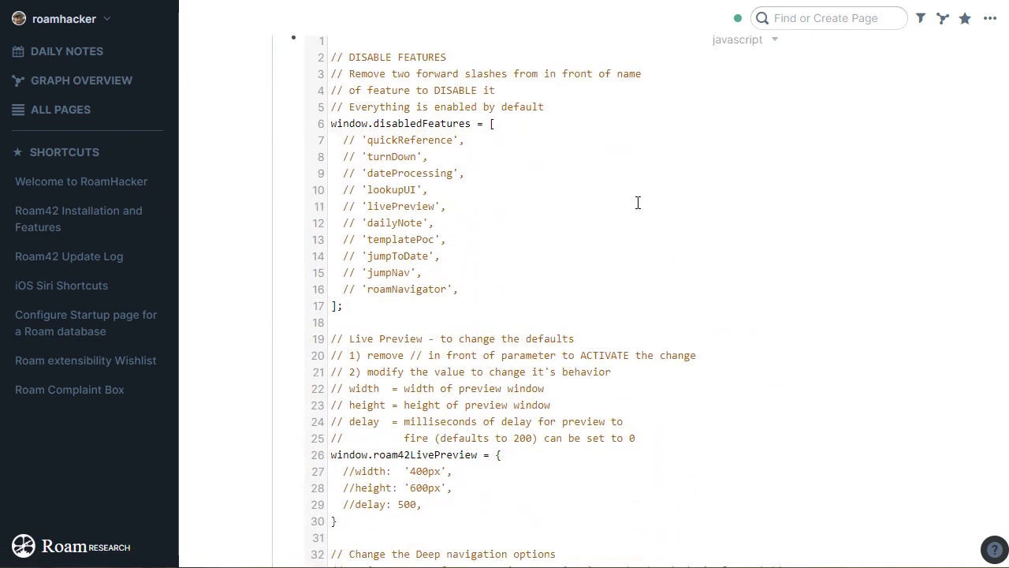
scroll(639, 203, down, 2)
scroll(528, 325, down, 1)
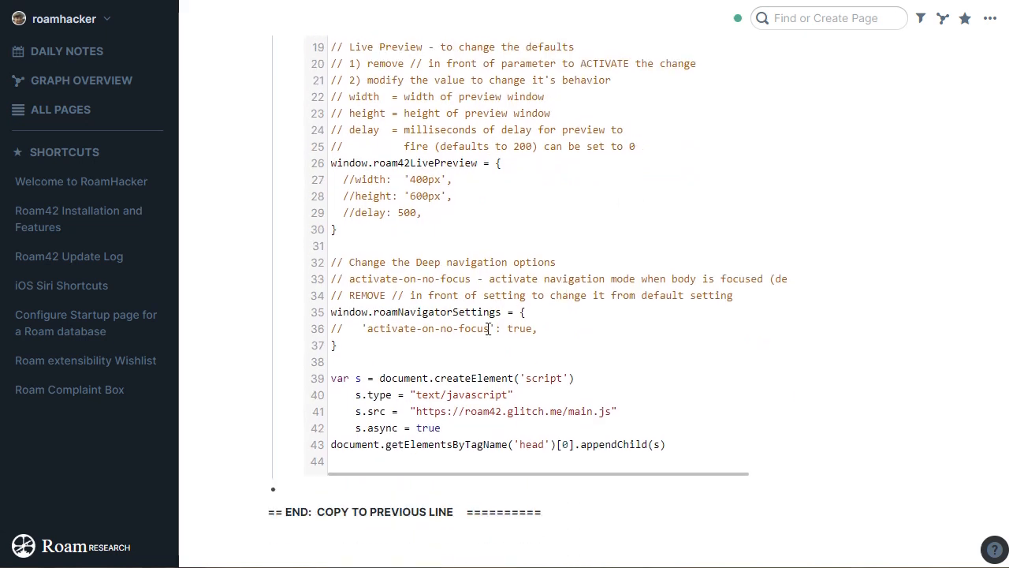
drag(369, 351, 332, 247)
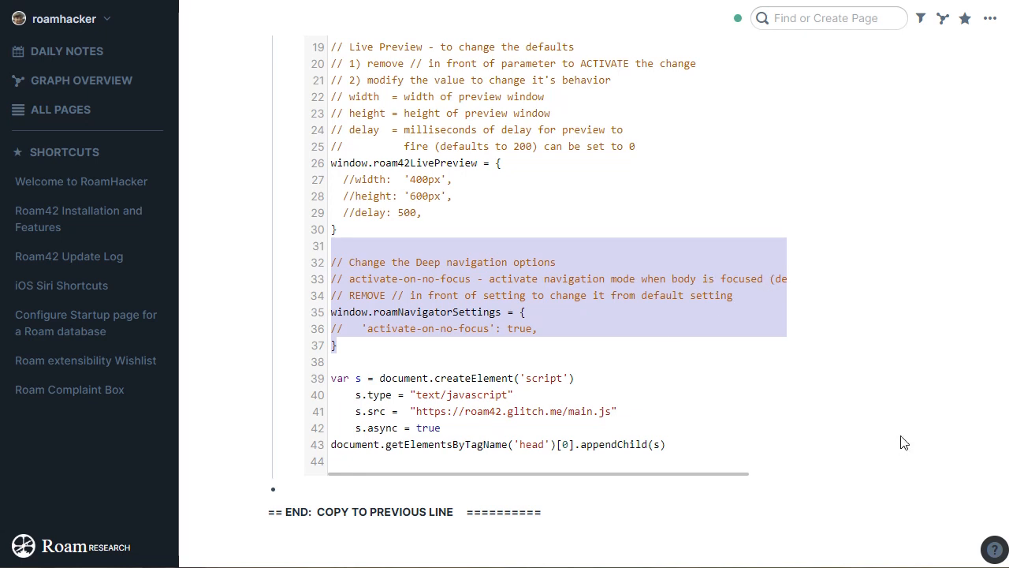
Uncomment the 'activate-on-no-focus': true setting in window.roamNavigatorSettings by removing its leading slashes.
click(507, 344)
click(351, 331)
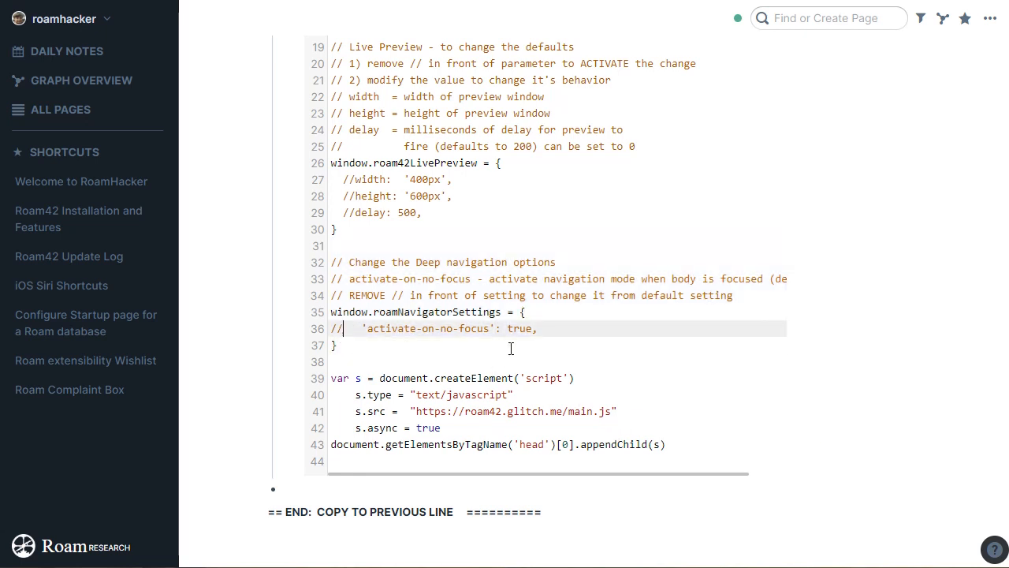
key(BackSpace)
key(BackSpace)
click(233, 327)
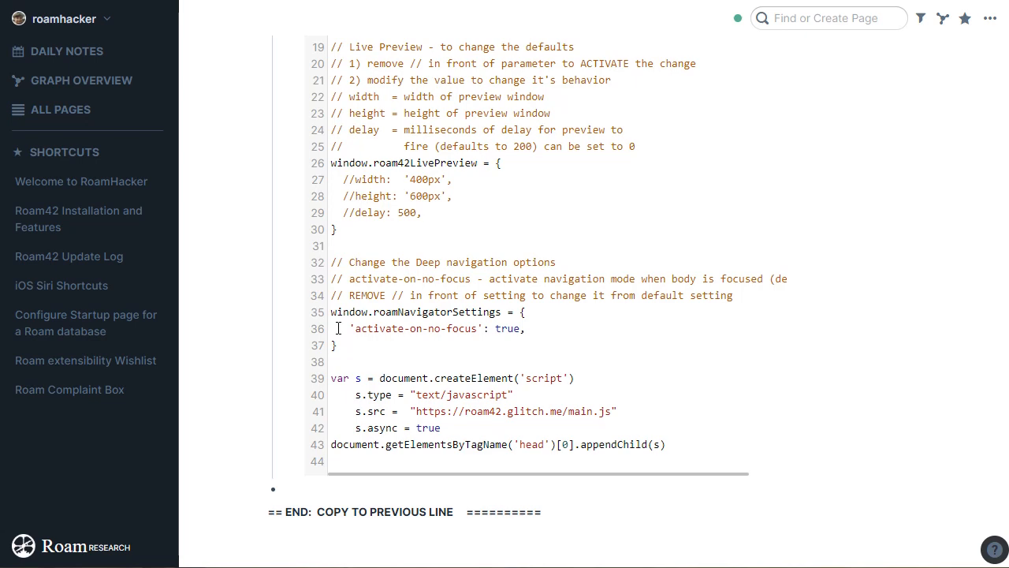
click(338, 328)
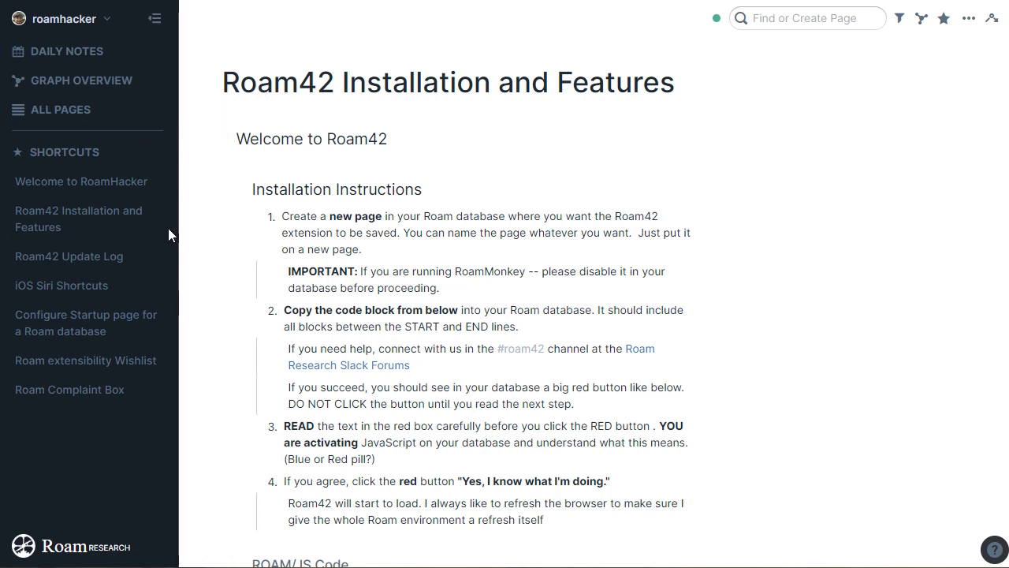
Revisit the Roam42 Update Log and Roam42 Installation and Features pages, and finish on the Welcome to RoamHacker page.
click(111, 262)
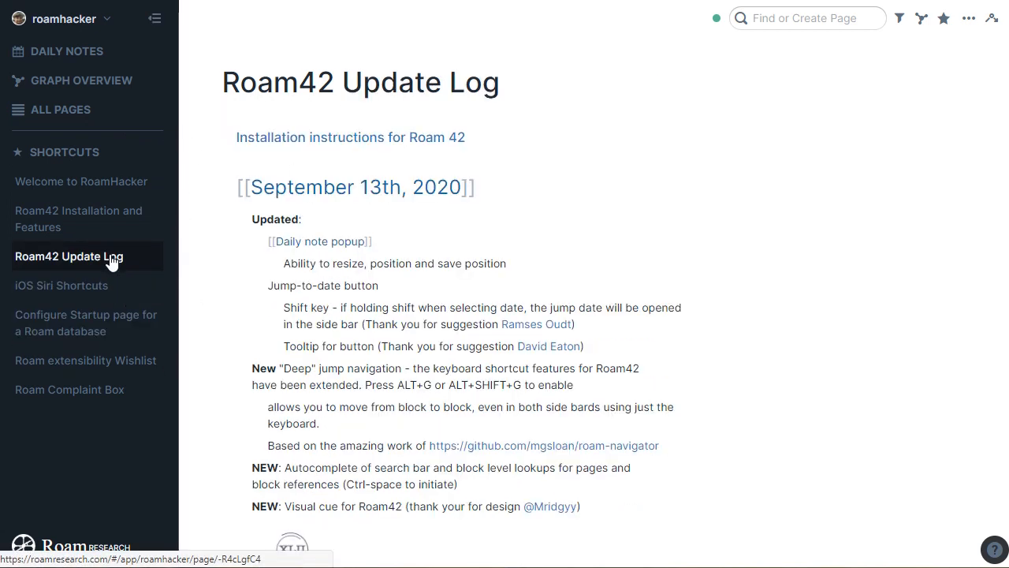
scroll(334, 369, down, 1)
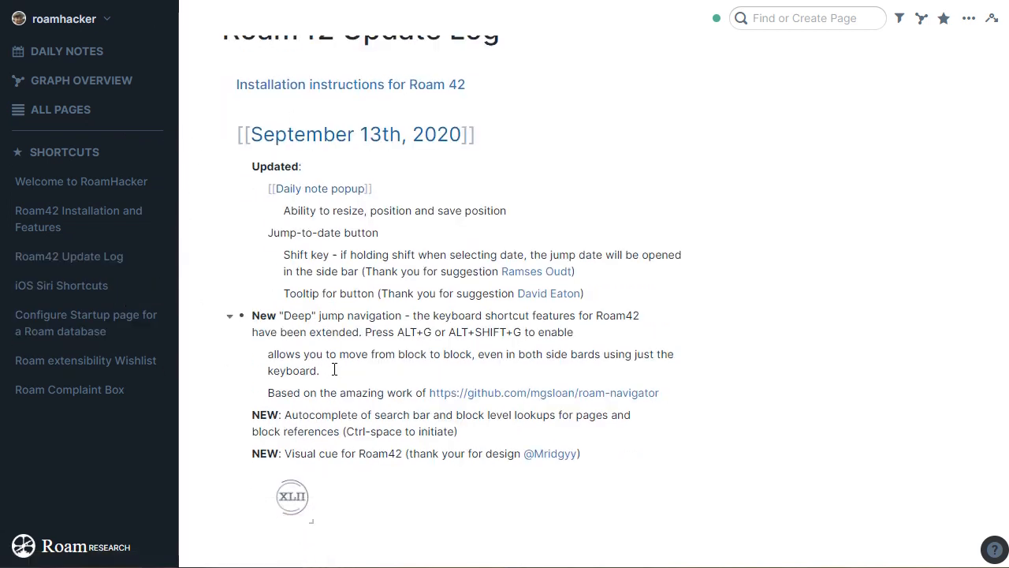
click(111, 212)
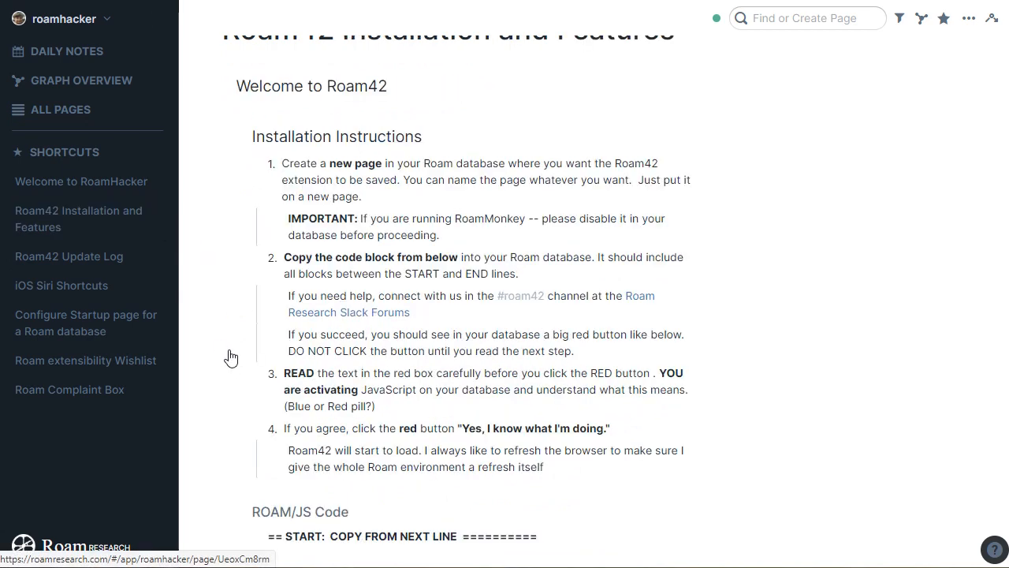
click(113, 187)
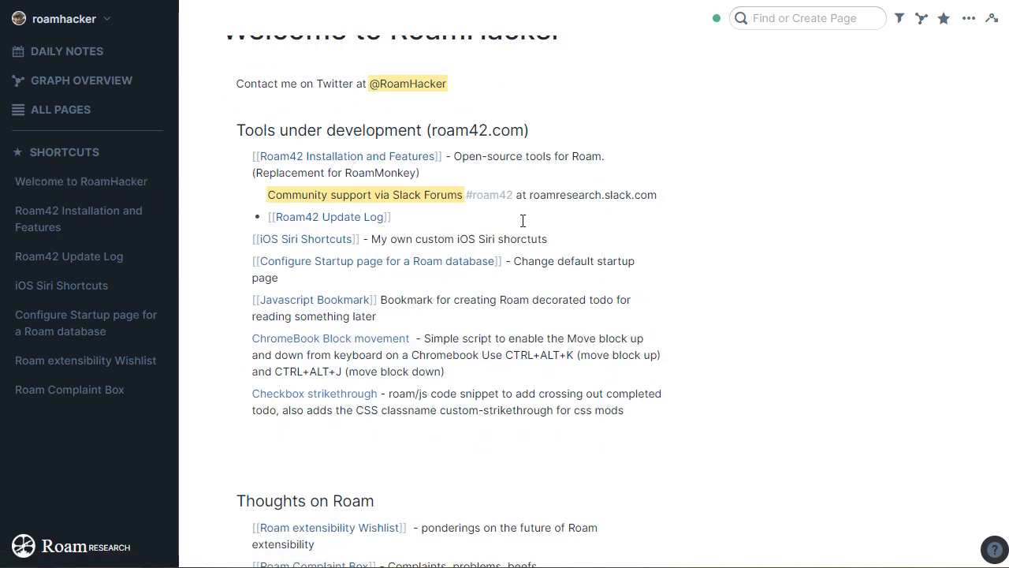